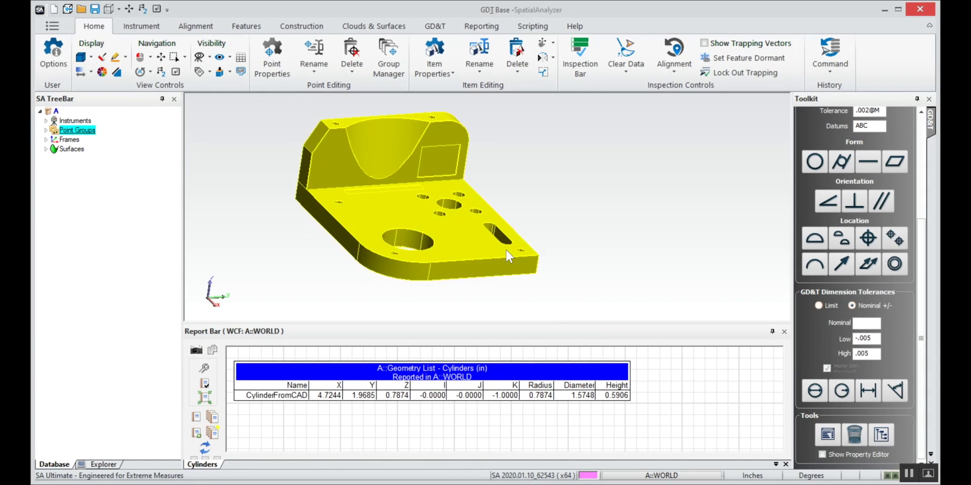
Step: Create plane Datum A from the base plate's flat face, with its nominal extracted from CAD
right_drag(420, 216, 475, 217)
right_drag(421, 192, 469, 279)
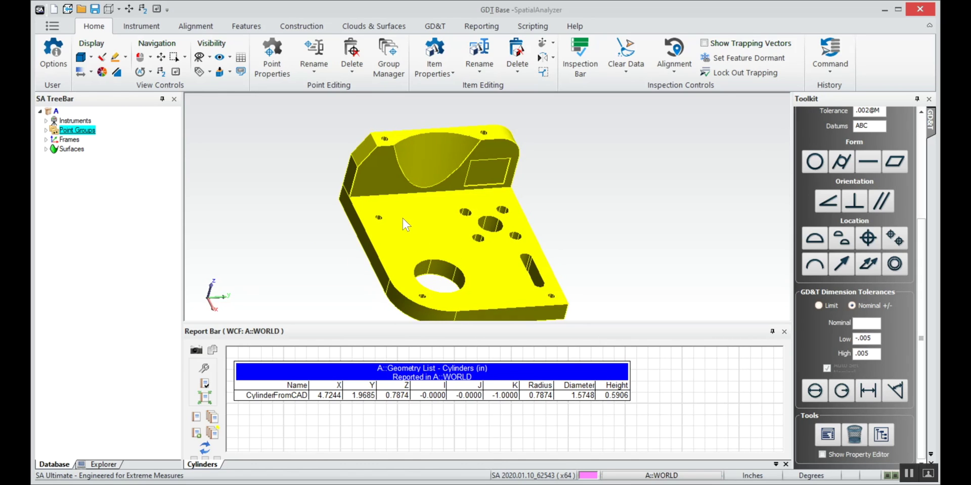
right_drag(403, 221, 383, 227)
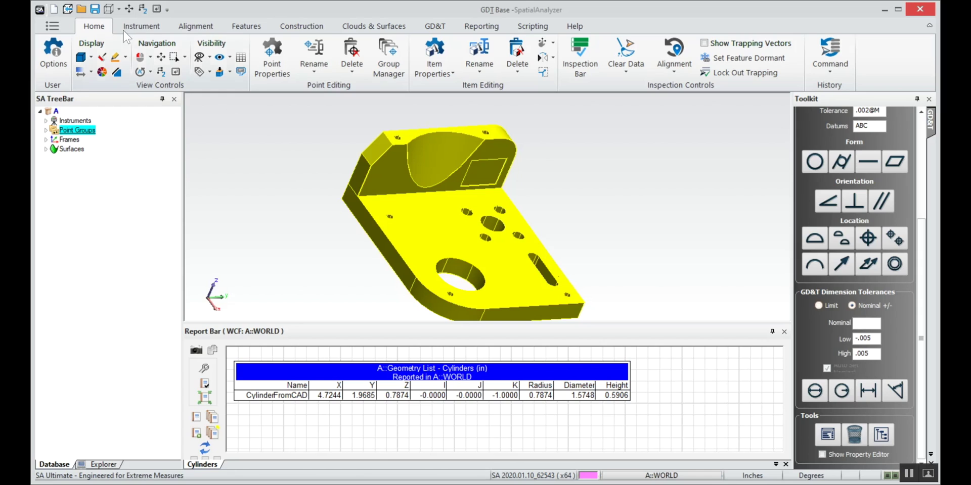
click(244, 28)
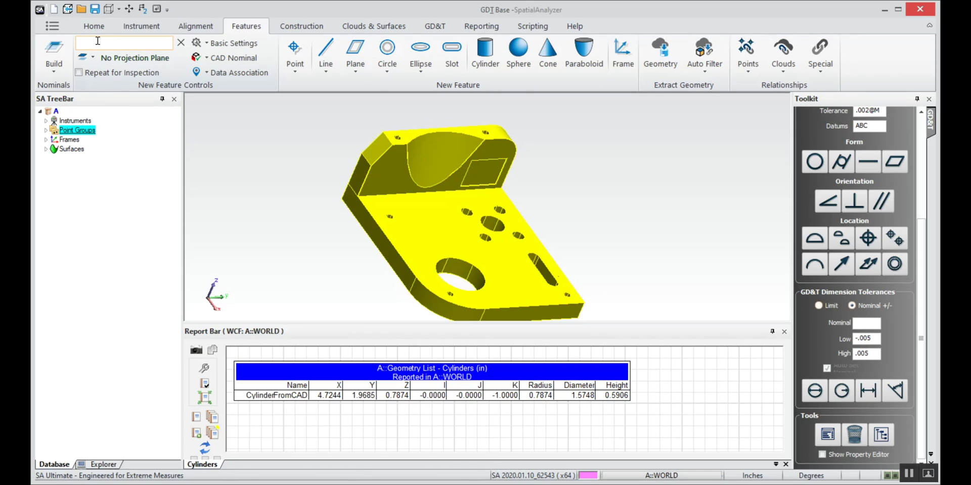
text(Datum A)
click(207, 57)
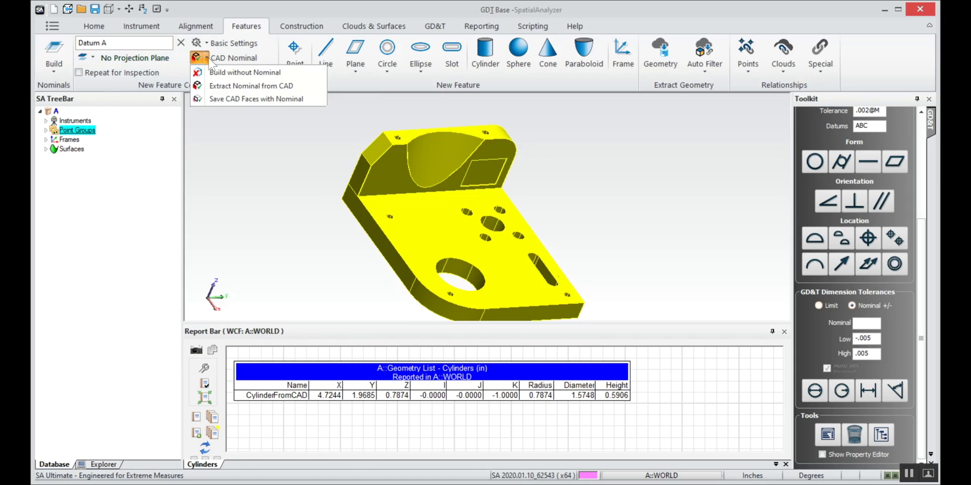
click(226, 88)
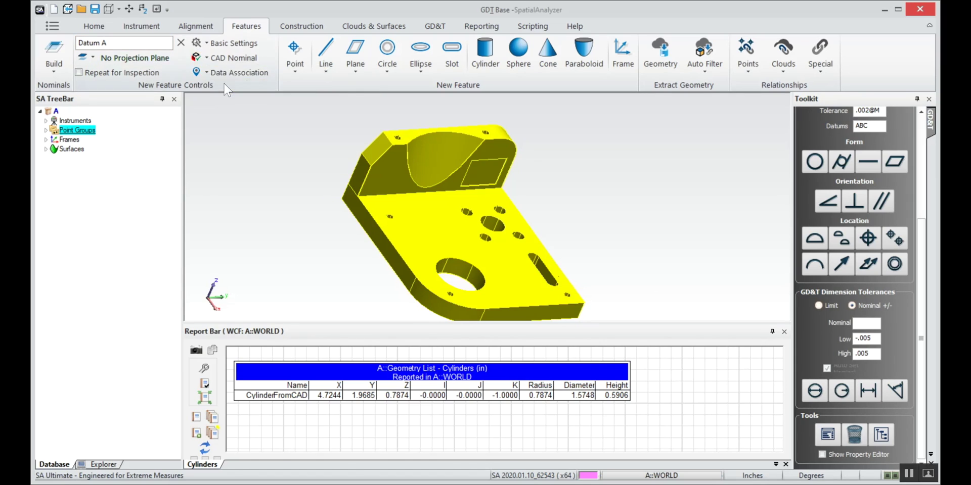
click(356, 50)
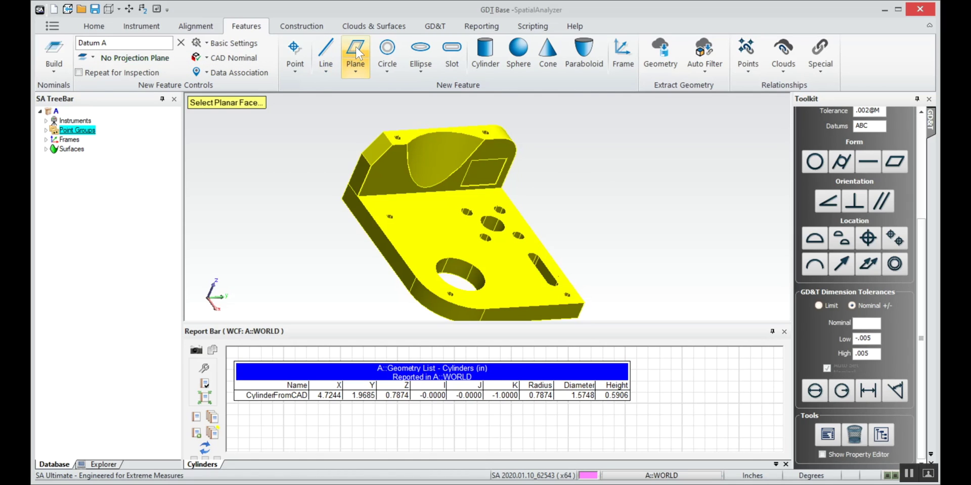
click(420, 222)
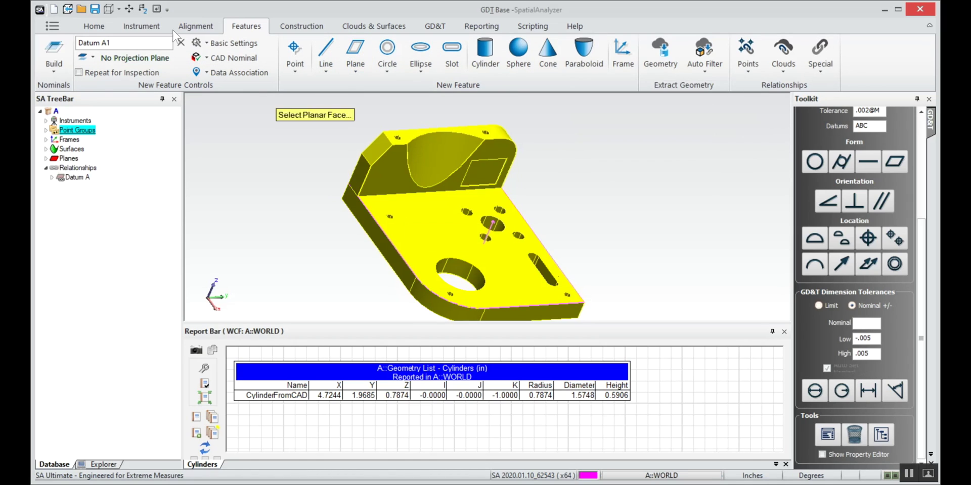
click(116, 43)
click(117, 43)
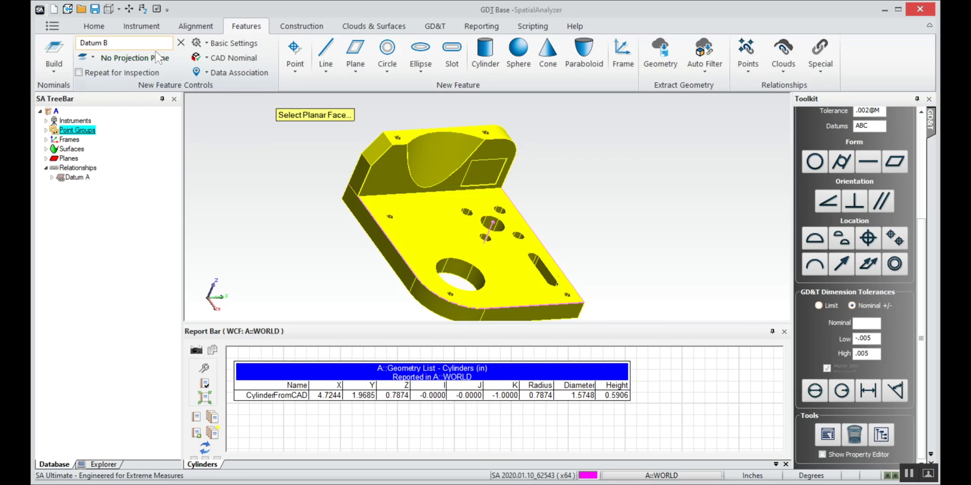
Step: Create plane Datum B from the part's upright back face
click(356, 51)
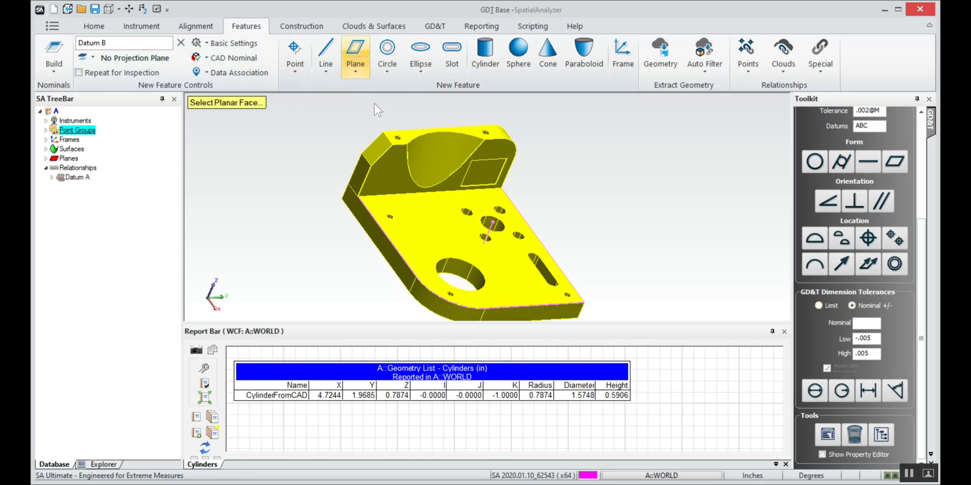
click(400, 160)
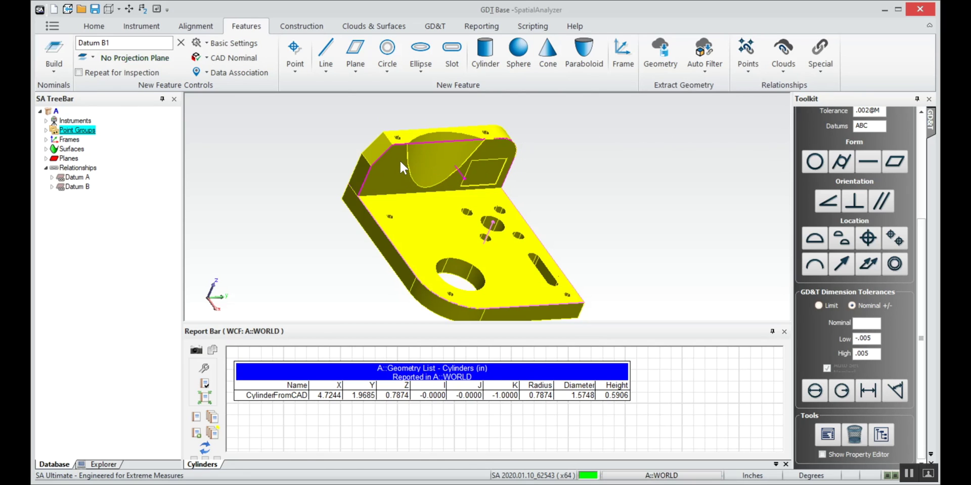
mouse_move(384, 181)
right_down()
mouse_move(371, 168)
mouse_move(374, 191)
right_up()
click(143, 43)
click(143, 43)
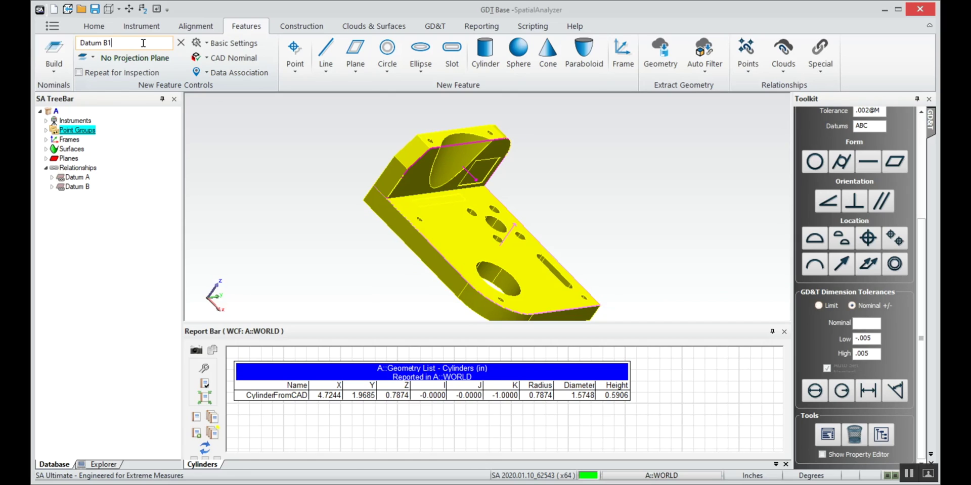
Step: Create plane Datum C from the part's side face, keeping CAD faces with the nominal
click(206, 58)
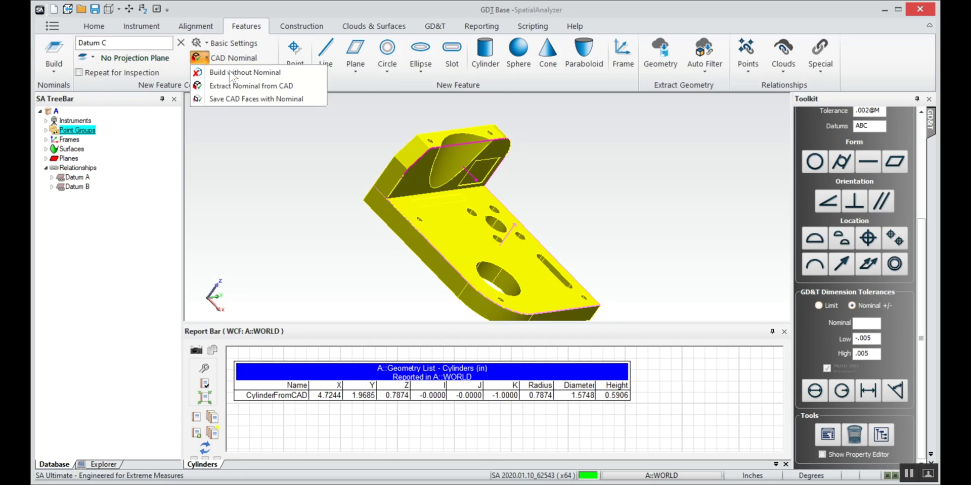
click(211, 99)
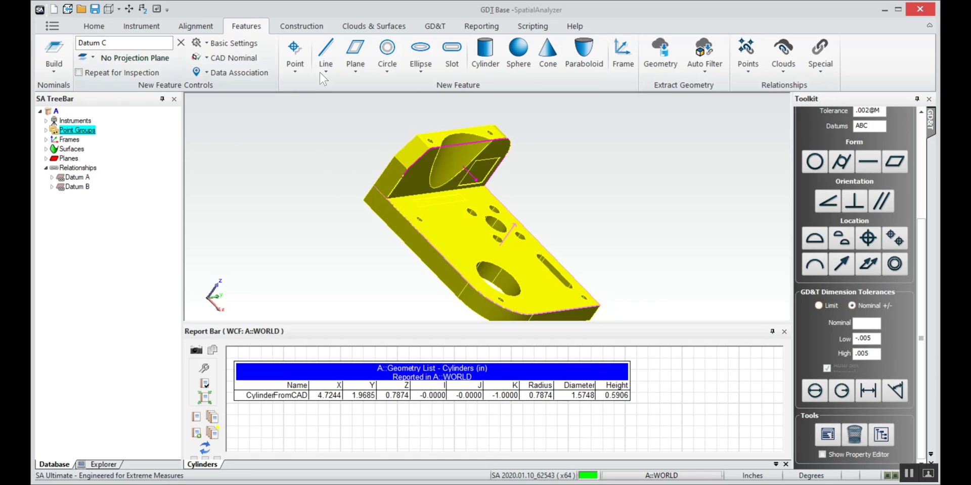
click(355, 53)
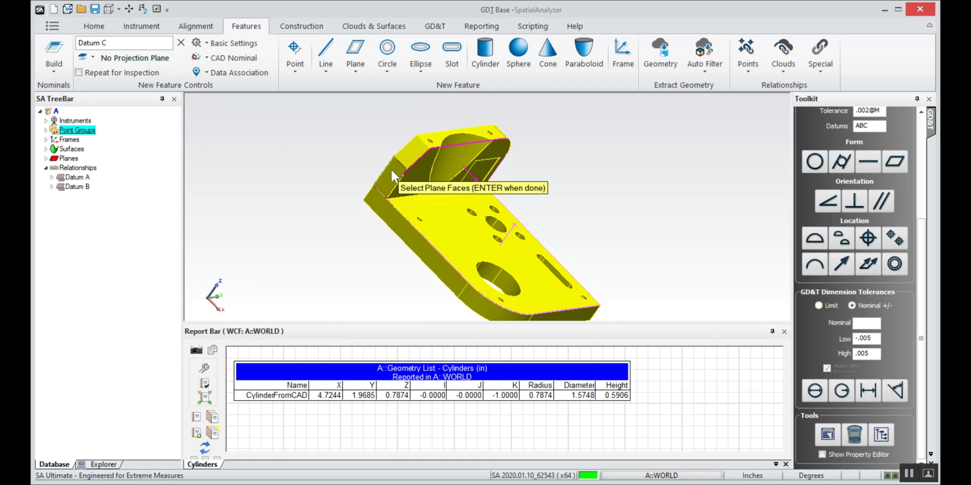
click(379, 209)
key(Return)
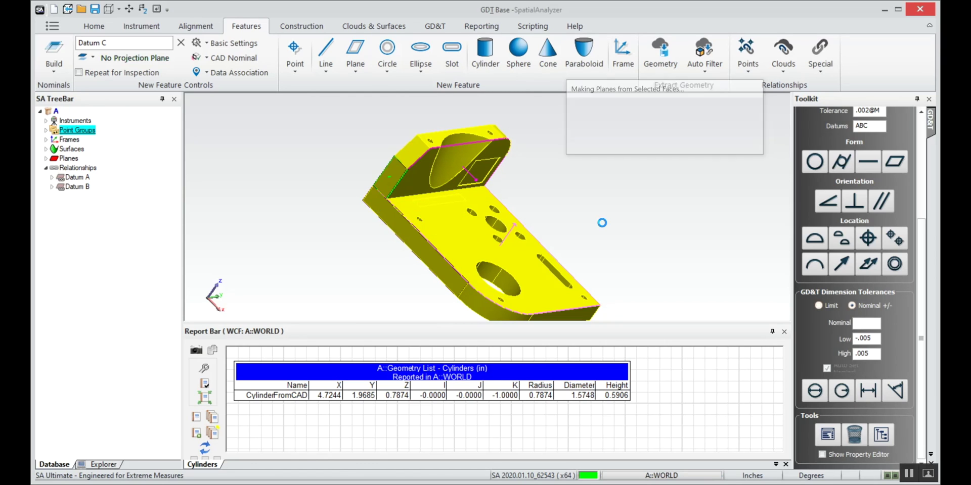
Step: Set the next feature name to 'Big Circle'
right_drag(603, 221, 433, 219)
right_drag(255, 184, 304, 221)
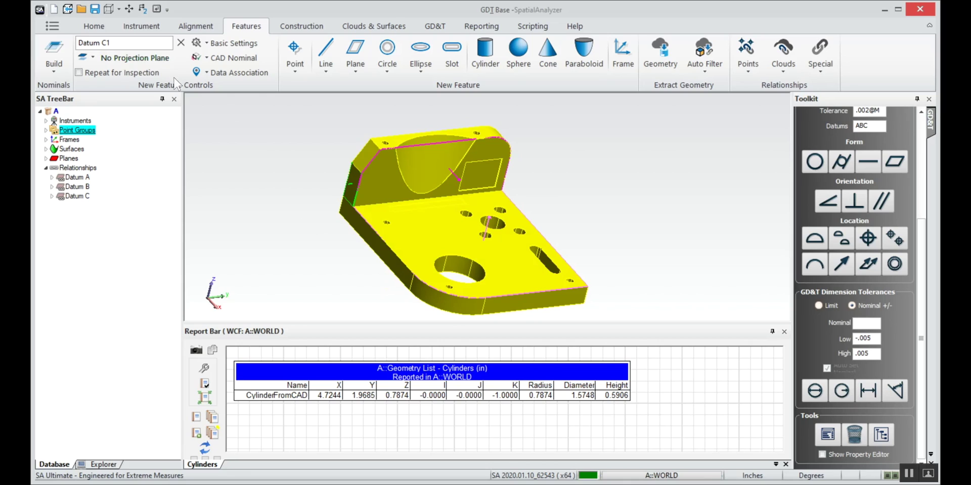
click(131, 45)
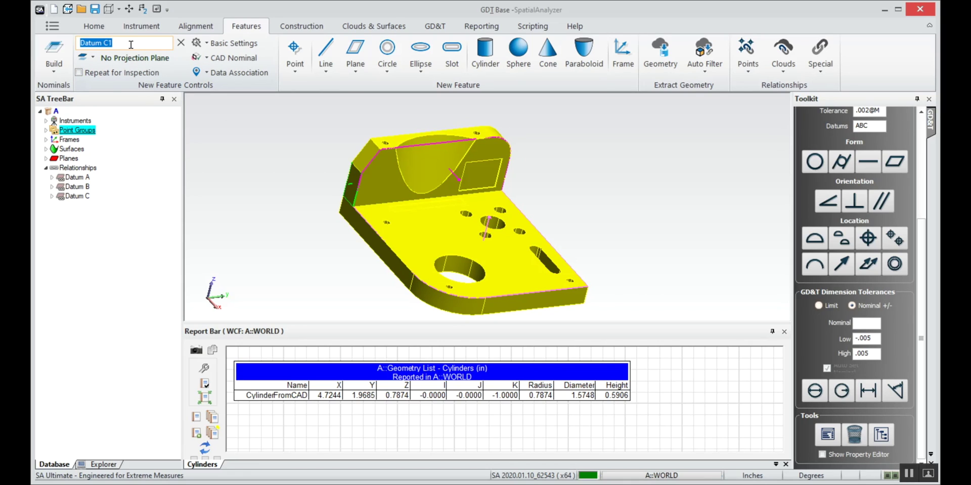
text(Big Circle)
Step: Create the Big Circle cylinder from the big hole's wall, with its nominal from CAD
click(201, 58)
click(226, 87)
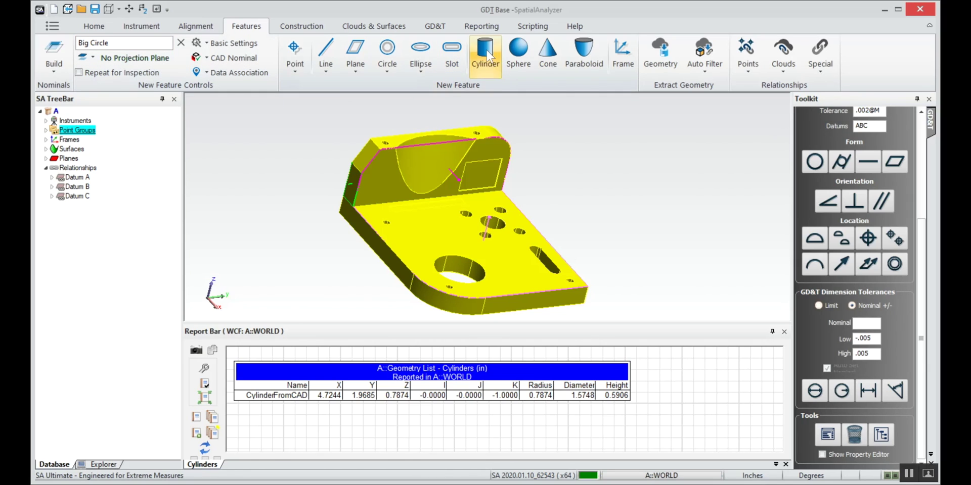
click(486, 55)
click(460, 271)
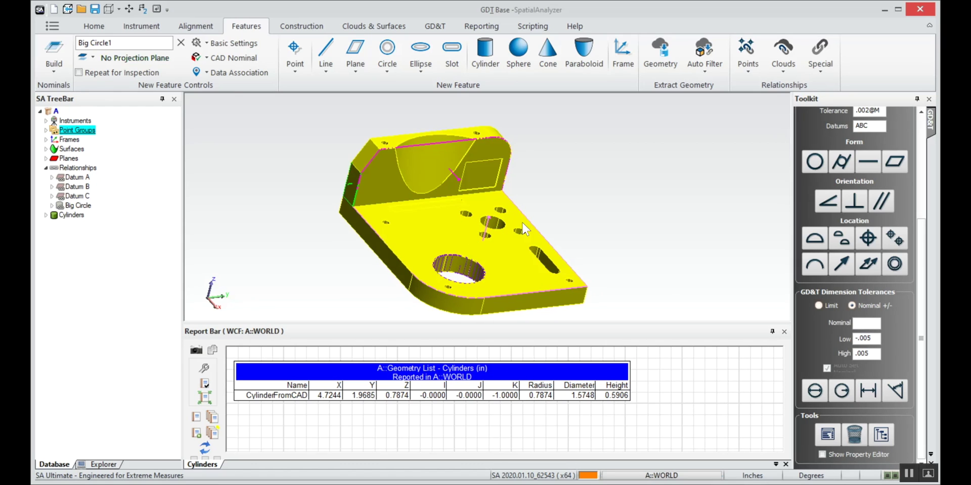
Step: Open a new RPS alignment and close it without changes
scroll(483, 220, up, 6)
scroll(482, 218, up, 1)
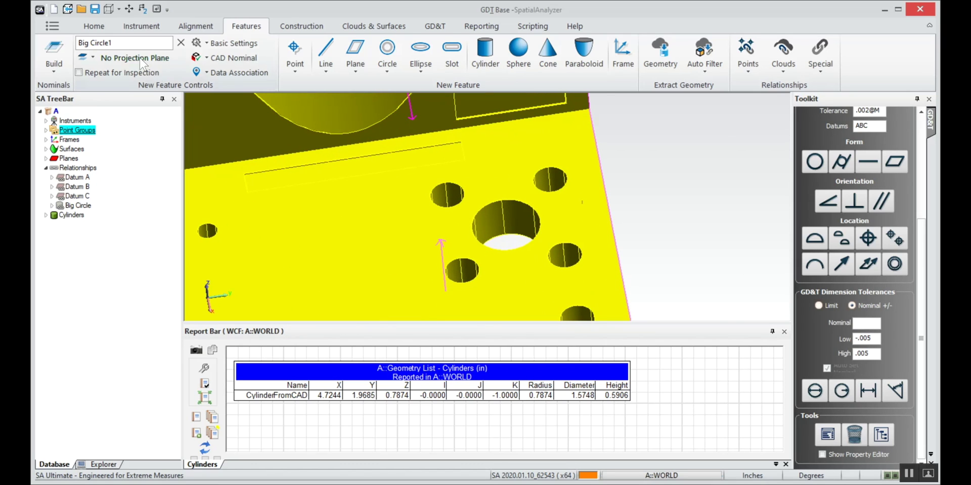
click(195, 26)
click(117, 44)
click(86, 22)
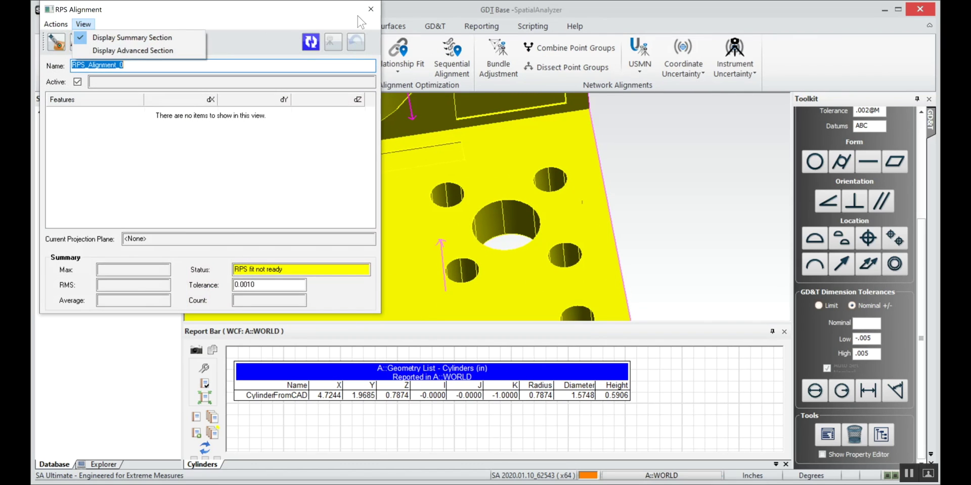
click(377, 17)
click(377, 17)
click(94, 28)
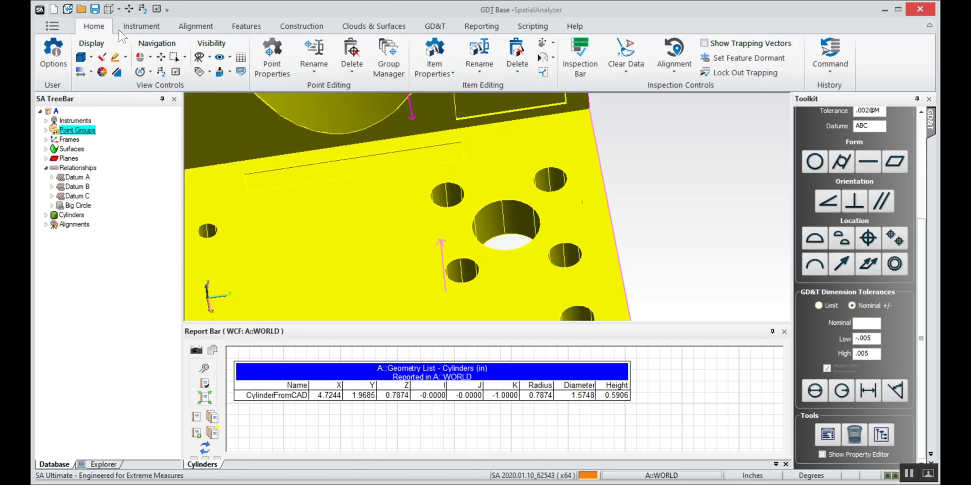
click(246, 26)
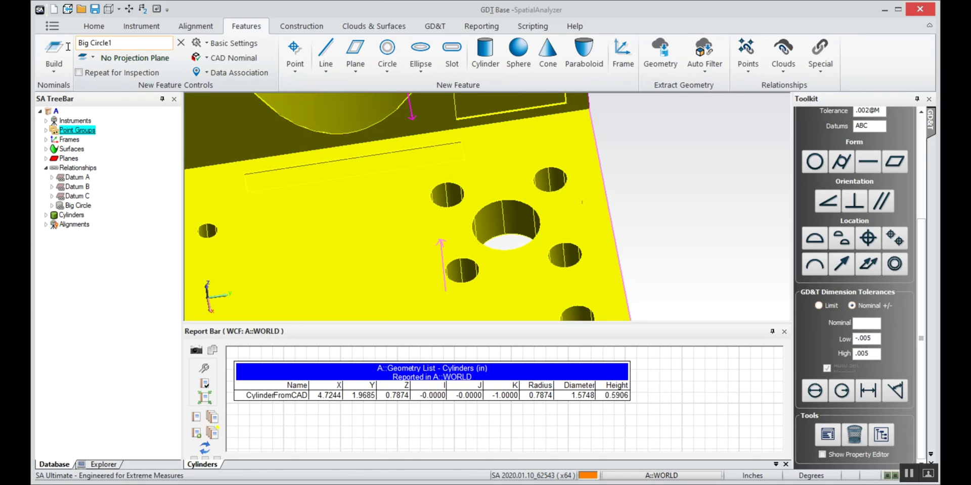
Step: Create the Back Middle Circle cylinder from the large central hole
triple_click(114, 44)
text(Back Middle)
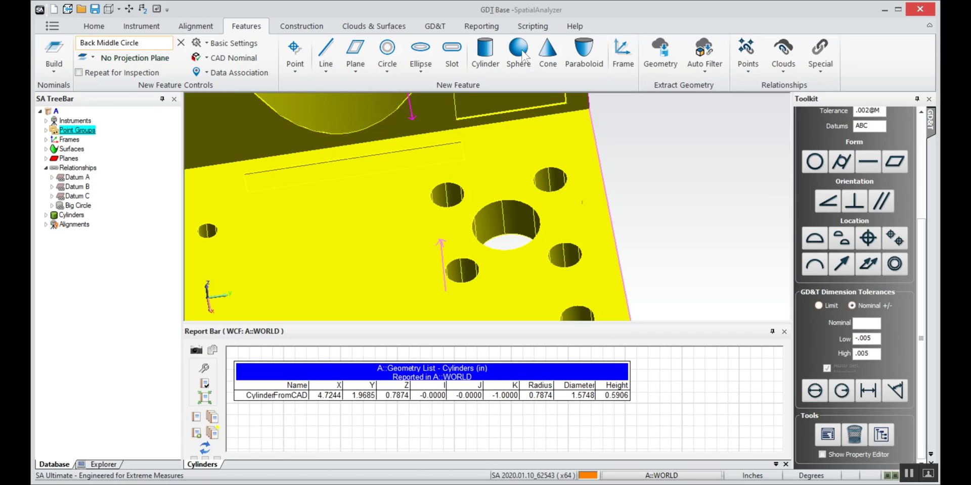
click(485, 51)
click(510, 202)
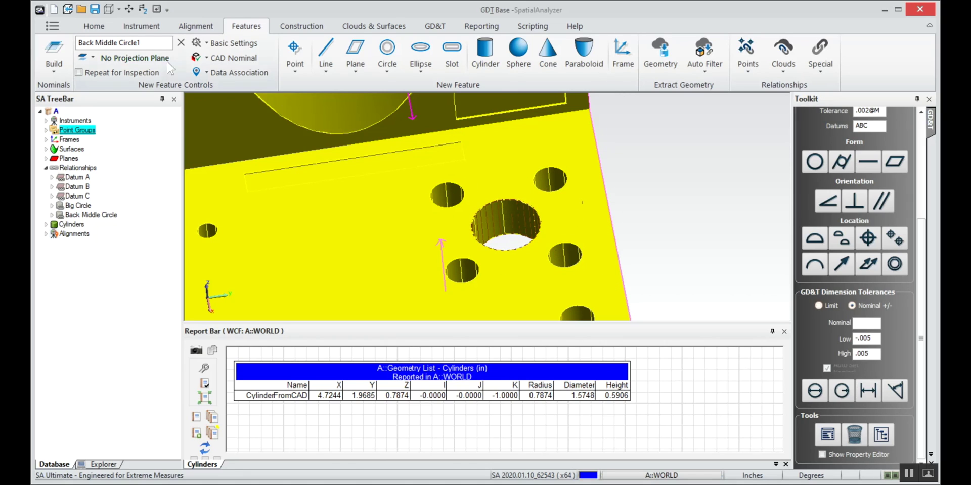
Step: Create cylinders BH 1 through BH 4 from the four small holes on the plate
triple_click(154, 43)
text(BH 1)
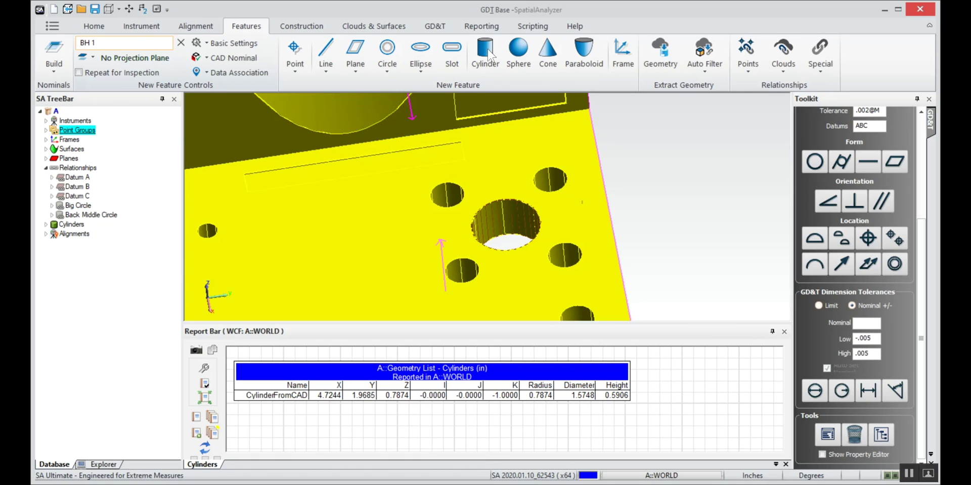
click(489, 54)
click(441, 187)
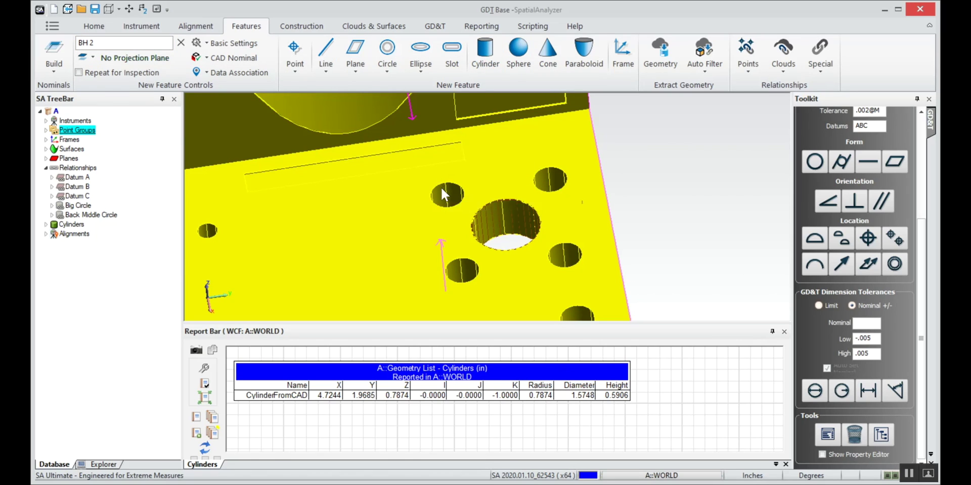
click(551, 178)
click(569, 252)
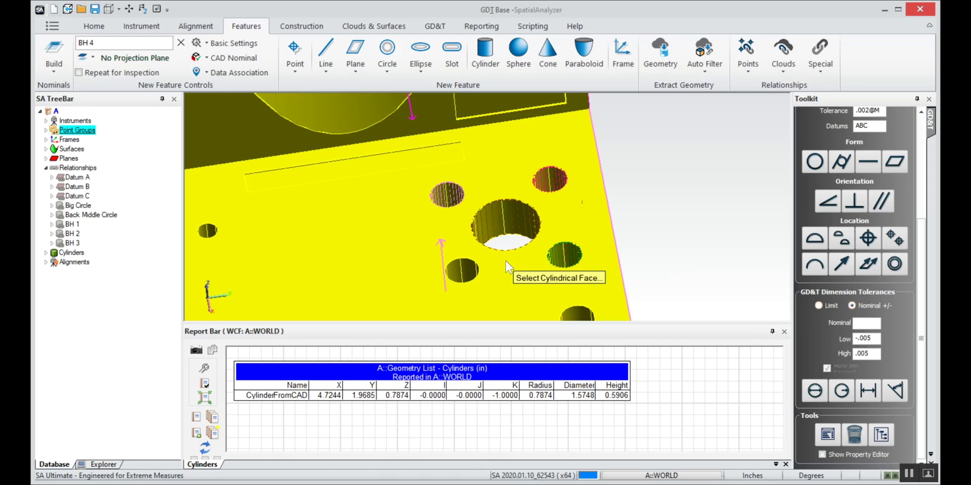
click(468, 269)
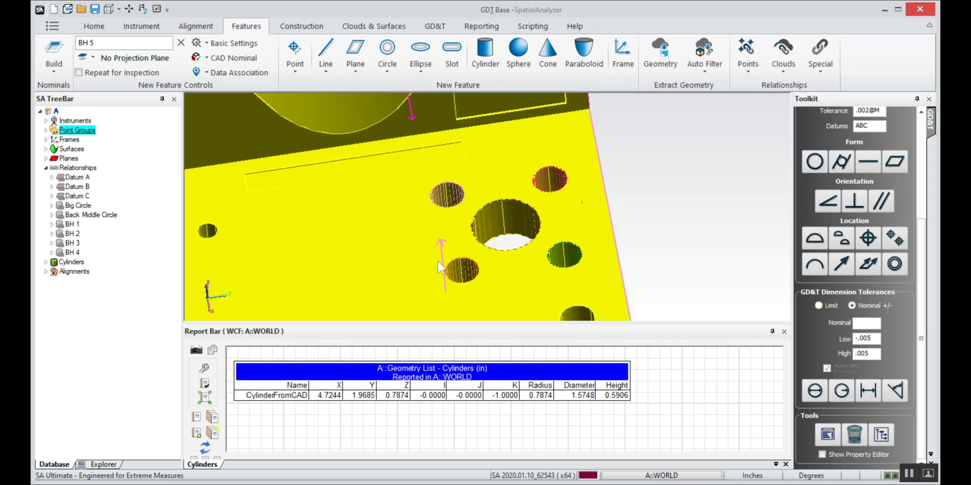
Step: Rotate and zoom out the view, then collapse the Relationships list
right_drag(440, 267, 403, 251)
right_drag(369, 226, 300, 200)
scroll(376, 230, down, 3)
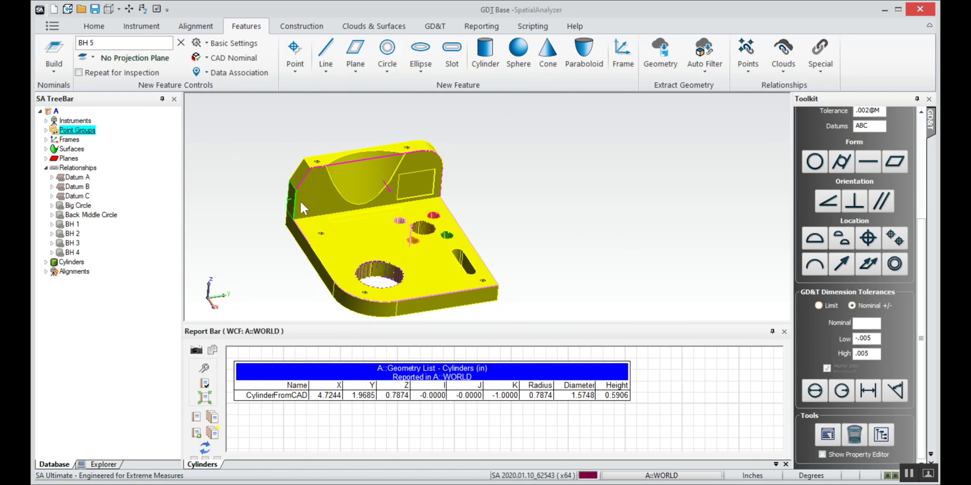
click(45, 168)
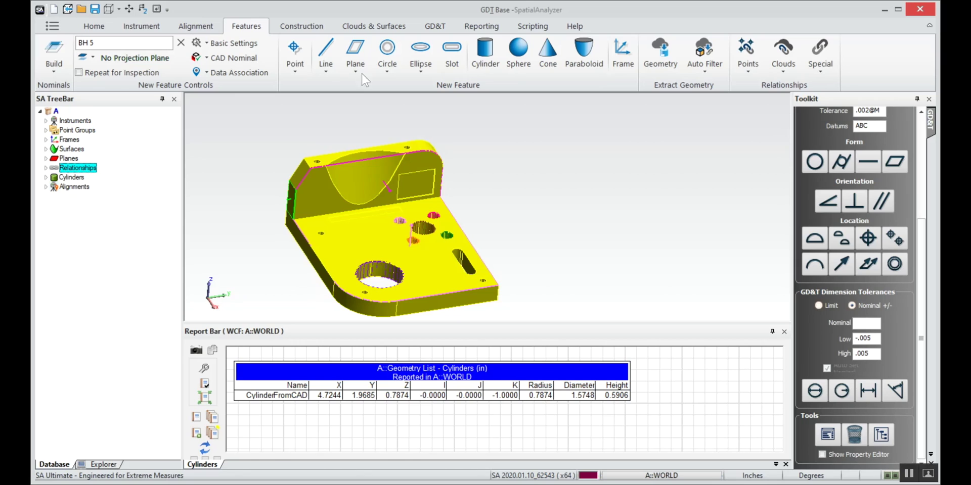
Step: In the GD&T toolkit, make the Datum A plane datum A, attached to the origin
click(434, 26)
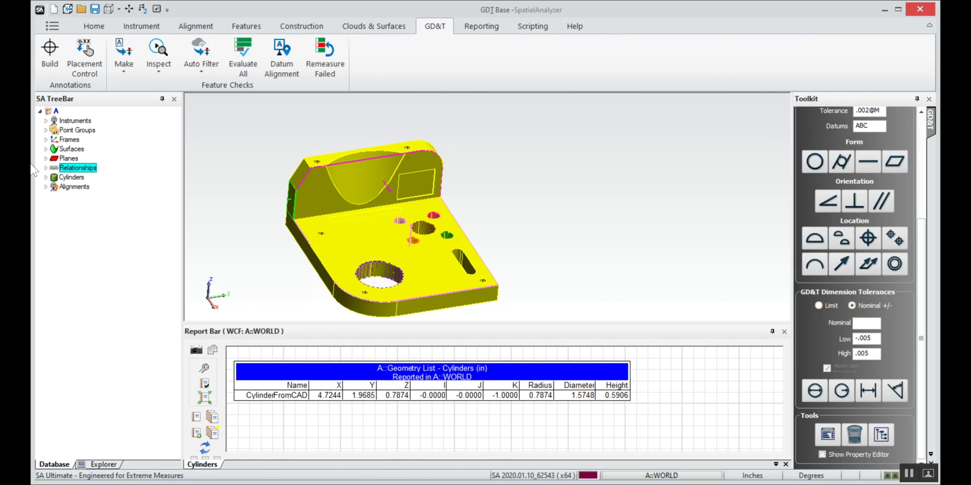
click(50, 56)
click(50, 56)
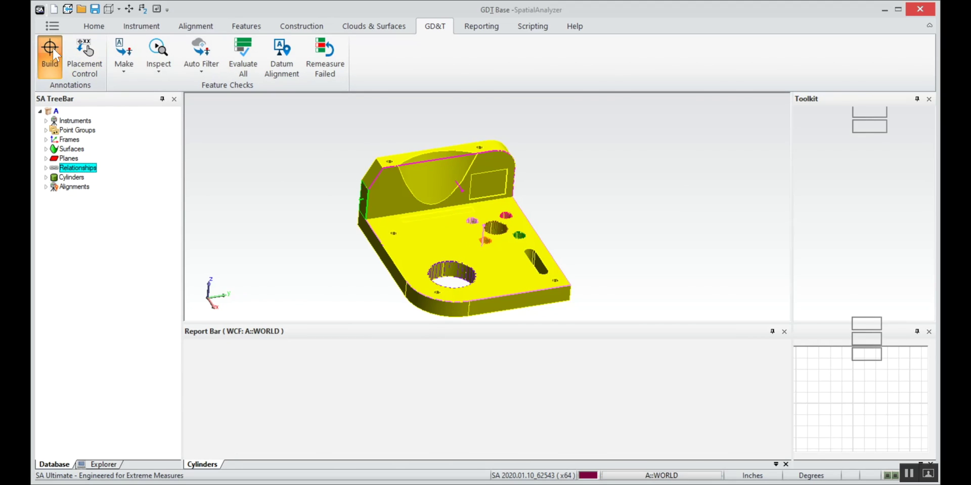
scroll(928, 268, up, 5)
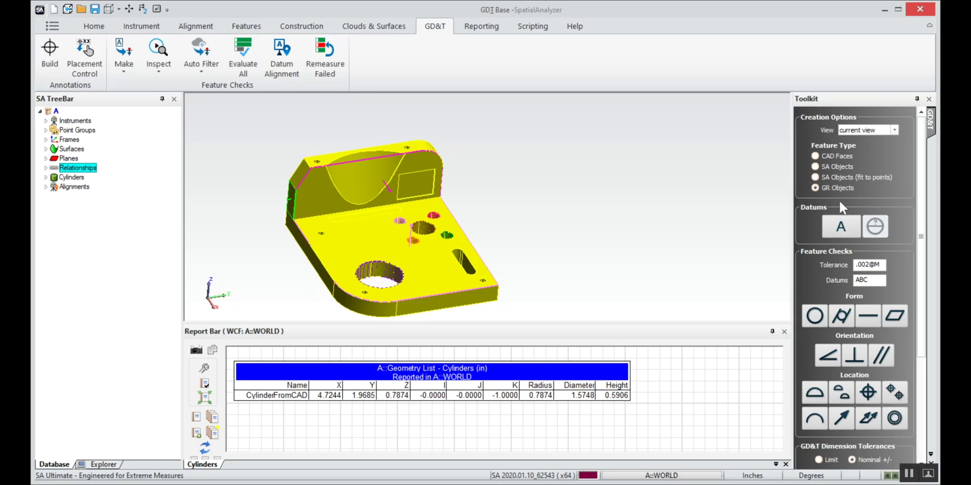
click(841, 229)
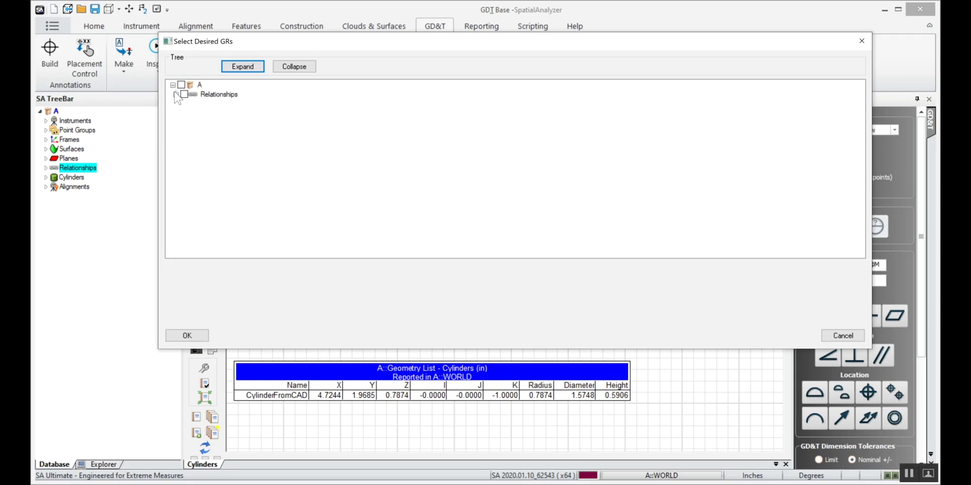
click(176, 95)
click(187, 104)
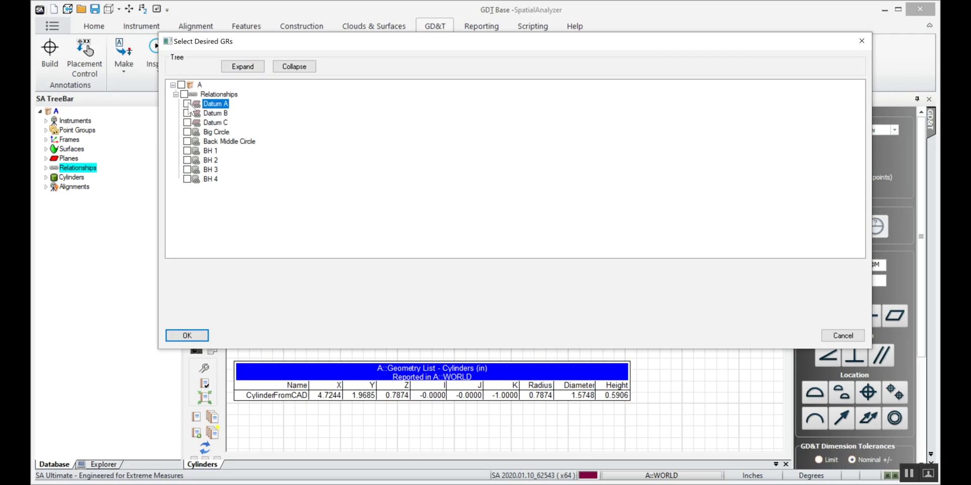
click(198, 335)
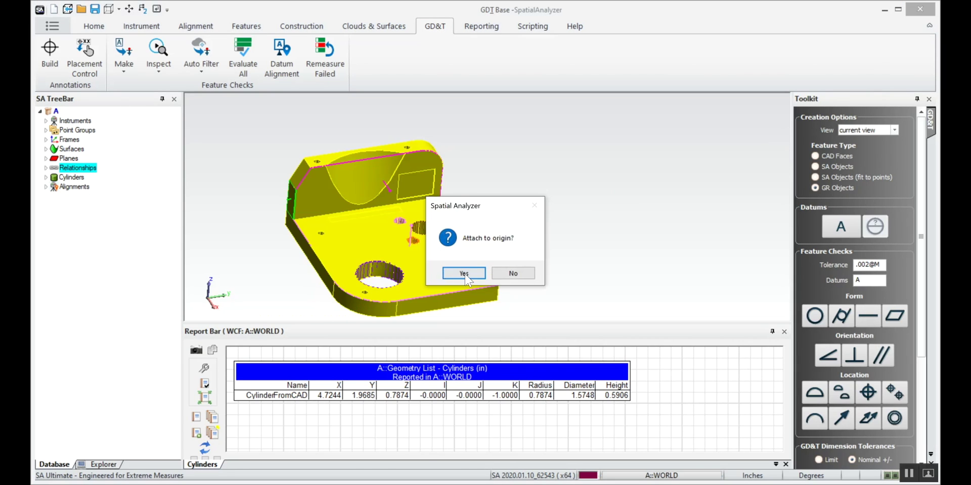
click(463, 273)
Step: Make the Datum B and Datum C planes datums B and C, each attached to the origin
scroll(506, 242, down, 5)
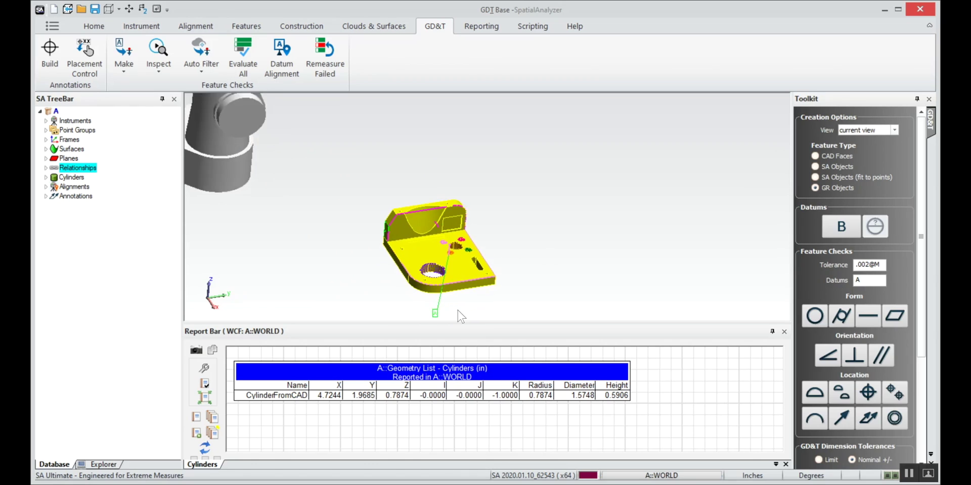
scroll(460, 316, up, 3)
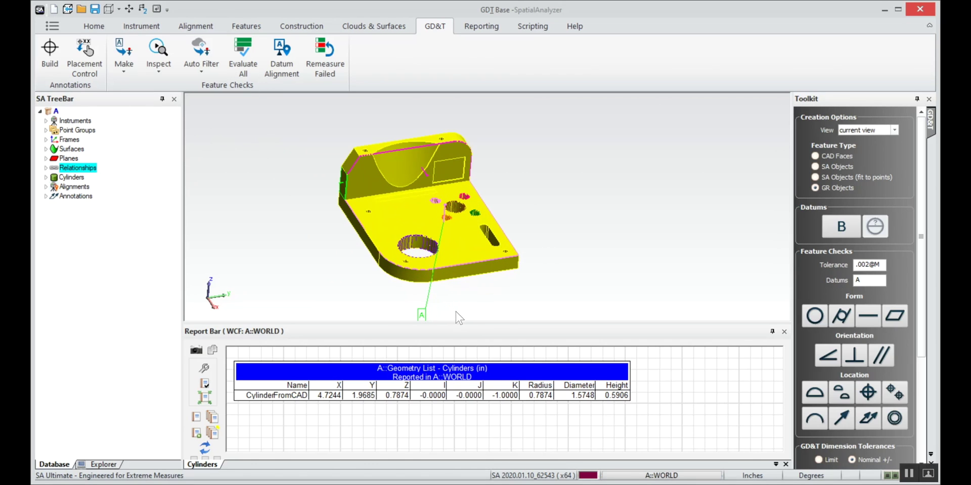
click(839, 226)
click(176, 95)
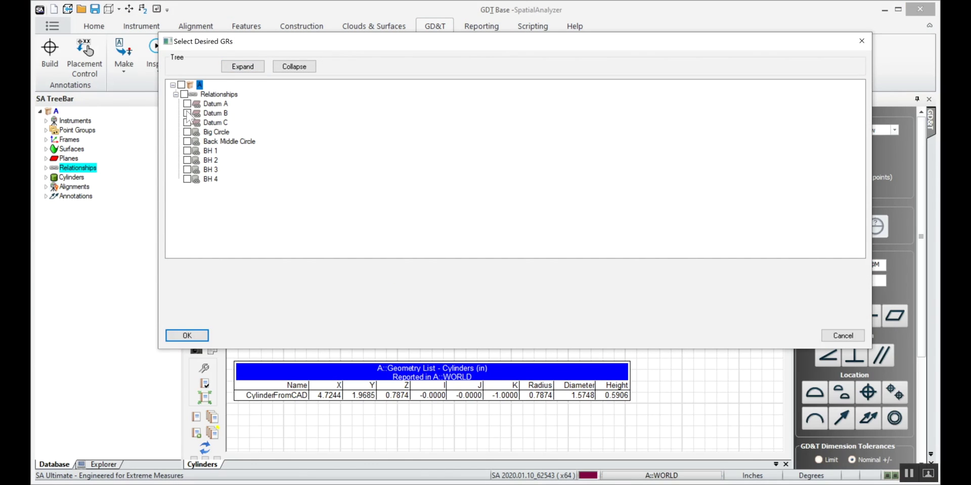
click(187, 113)
click(187, 336)
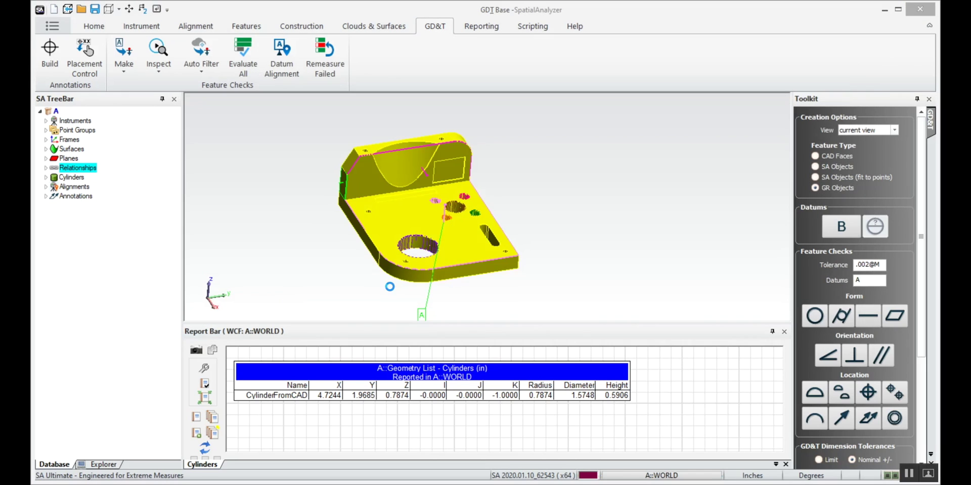
click(477, 276)
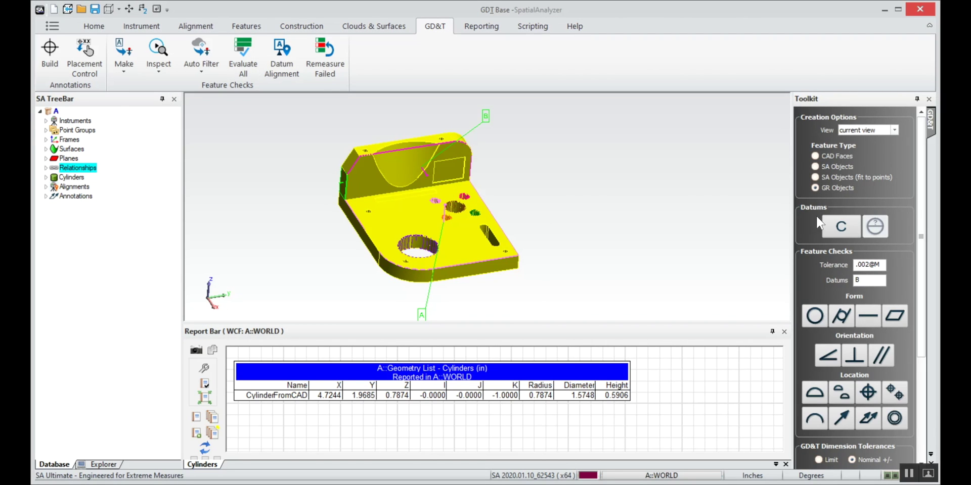
click(841, 227)
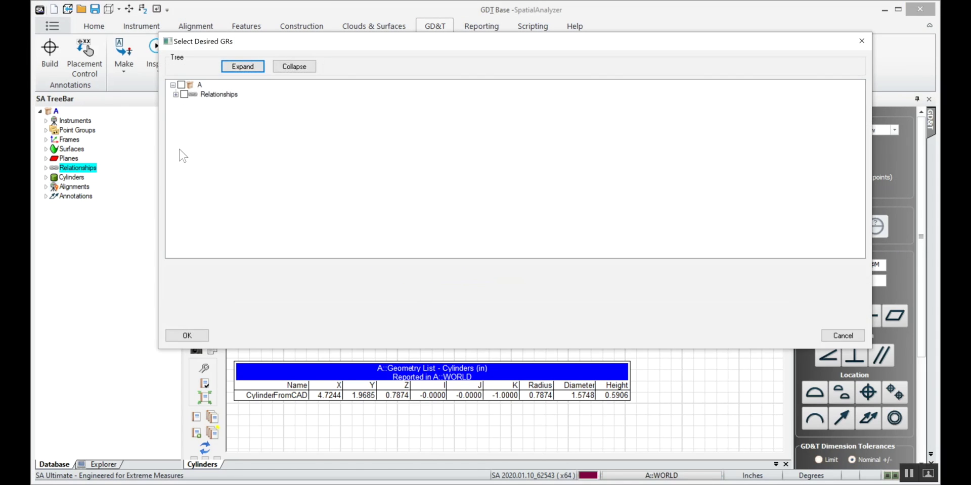
click(175, 94)
click(187, 123)
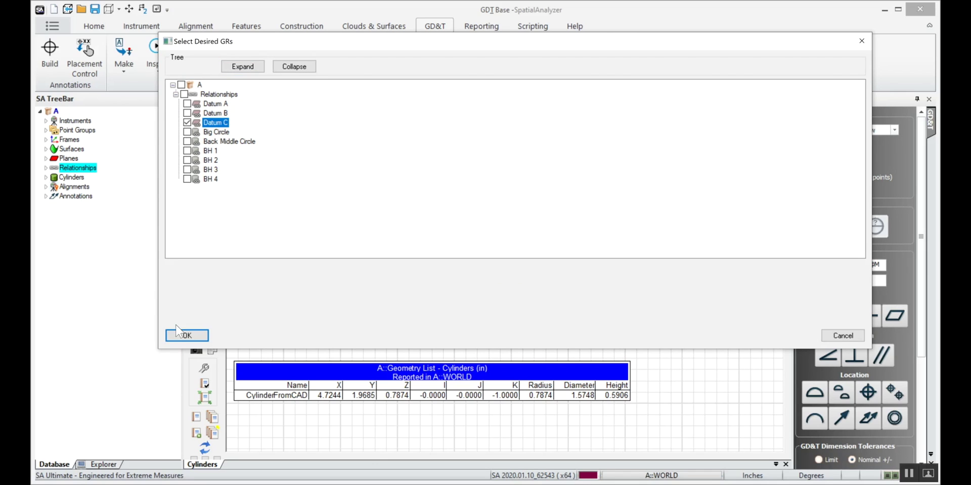
click(187, 336)
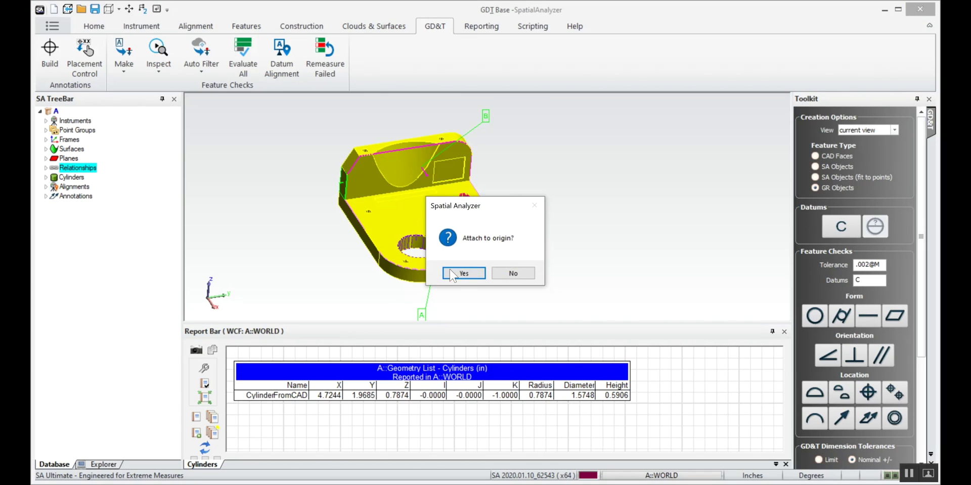
click(463, 271)
Step: Set the datum reference to ABC and add a 0.0020 true position check on Big Circle
right_drag(586, 223, 450, 230)
scroll(451, 238, up, 3)
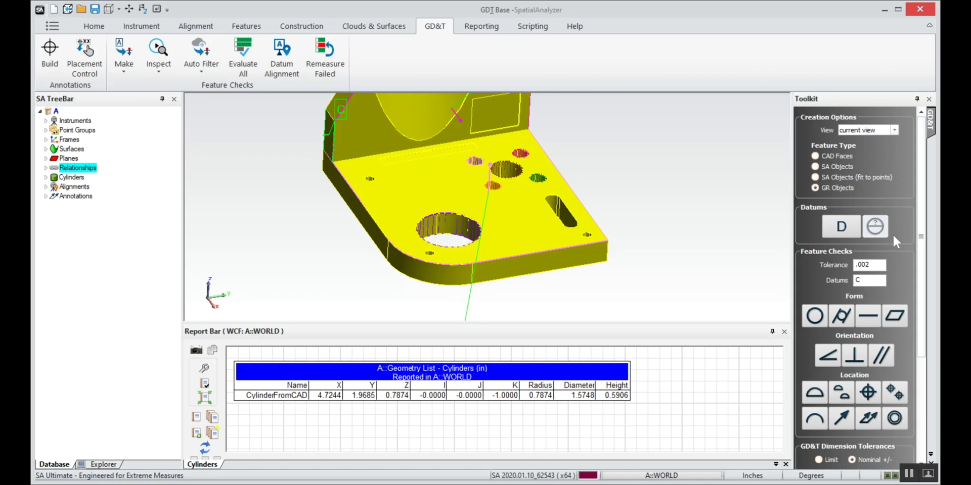
key(Tab)
text(ABC)
click(868, 393)
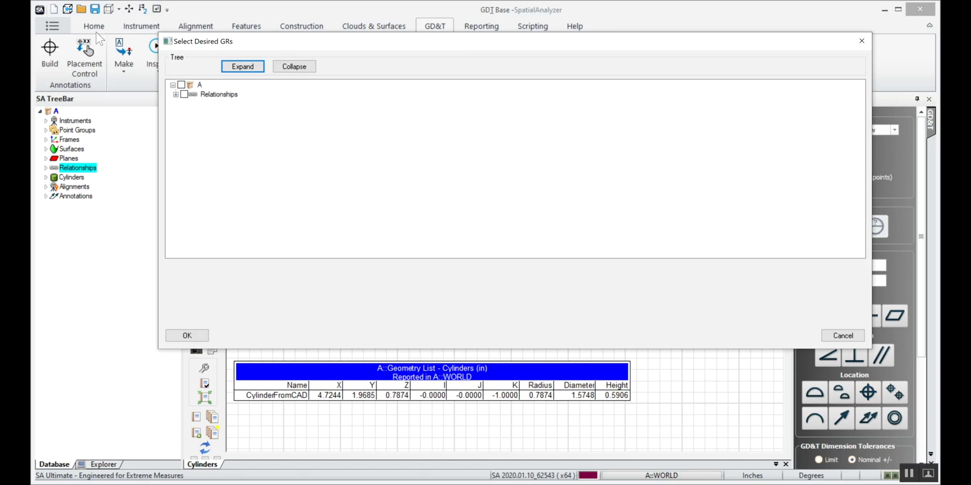
click(175, 94)
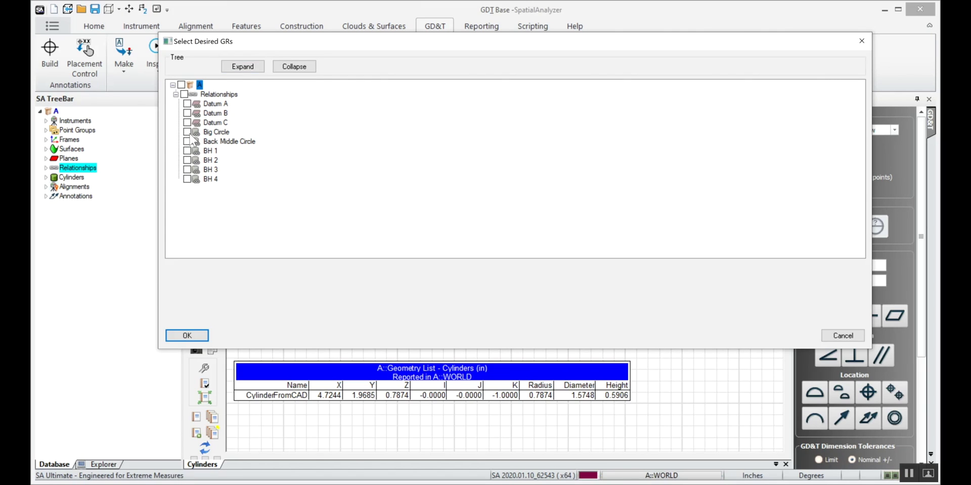
click(188, 132)
click(194, 336)
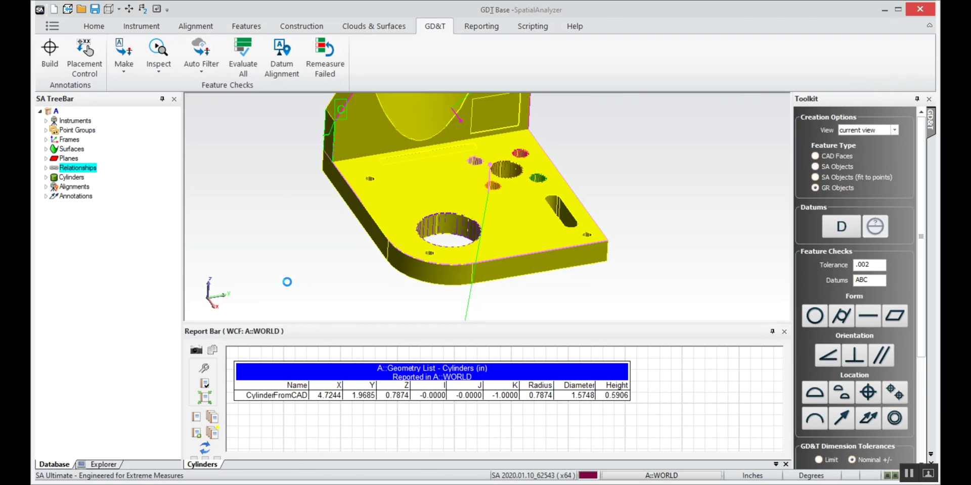
click(448, 271)
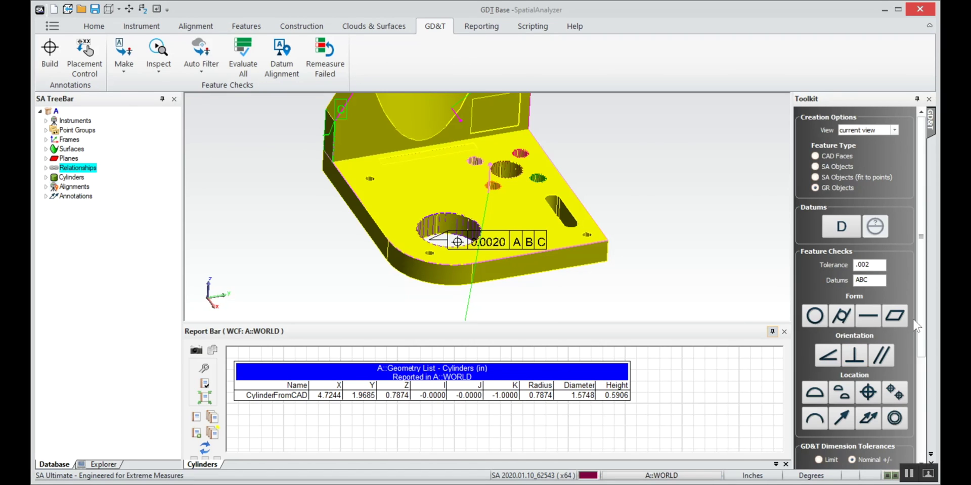
Step: Add a true position check on Back Middle Circle and place its frame on the part
click(867, 393)
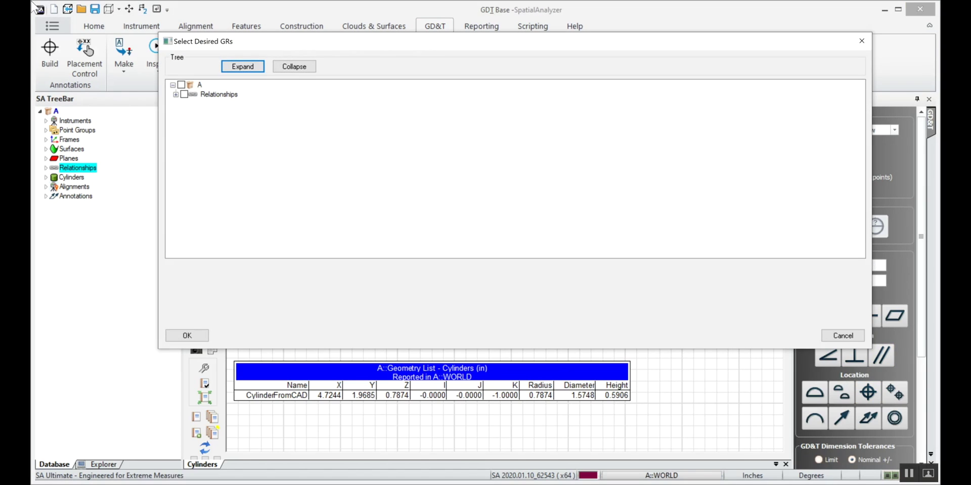
click(175, 95)
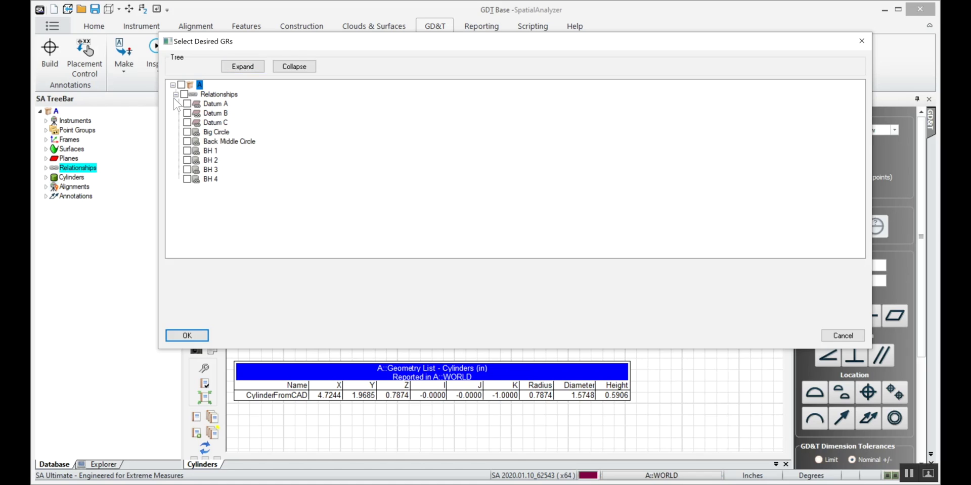
click(188, 143)
click(187, 335)
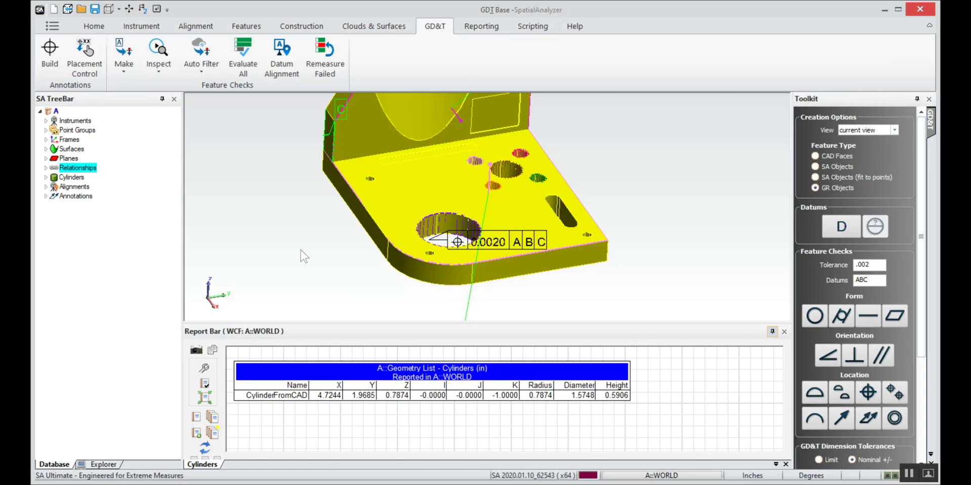
click(452, 240)
click(474, 268)
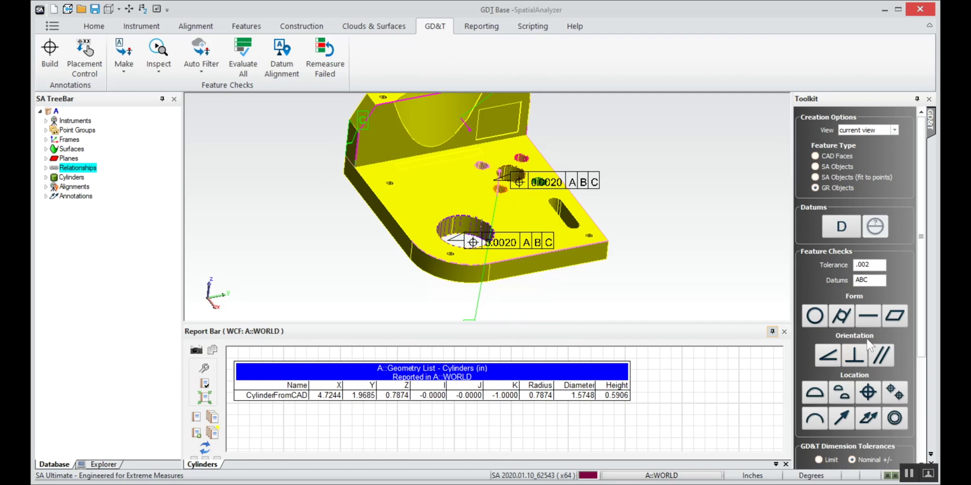
Step: Add a composite true position check covering holes BH 1, BH 2, BH 3 and BH 4
click(896, 394)
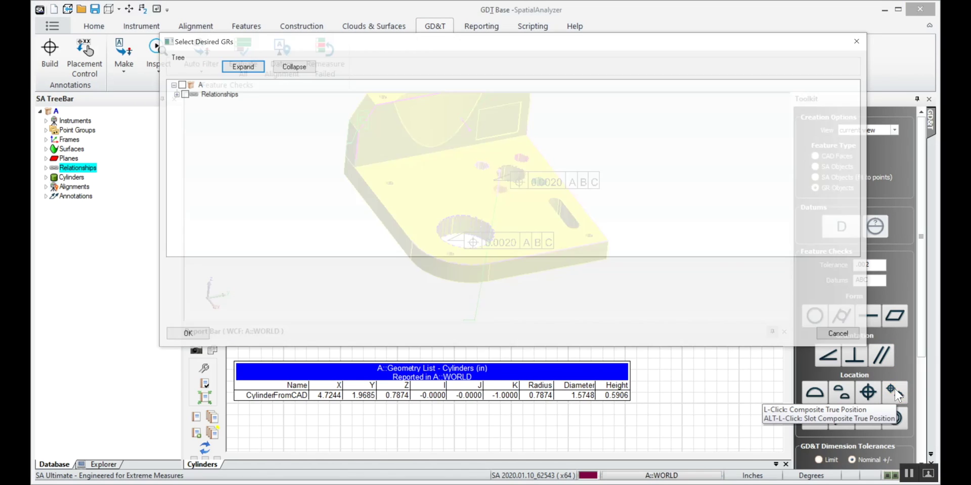
click(175, 95)
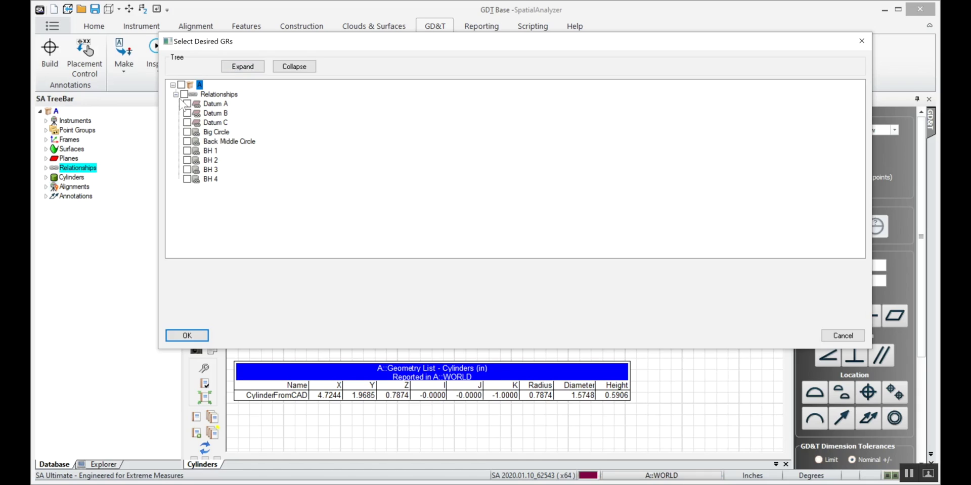
click(187, 150)
click(188, 160)
click(187, 170)
click(187, 180)
click(187, 335)
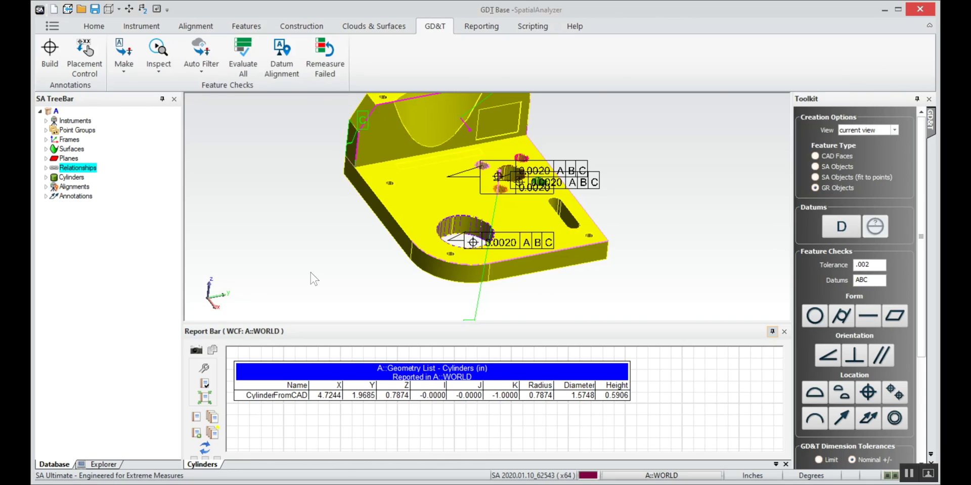
Step: Drag the position callouts and the Datum A, B, C labels to clear spots and save the placements
double_click(76, 196)
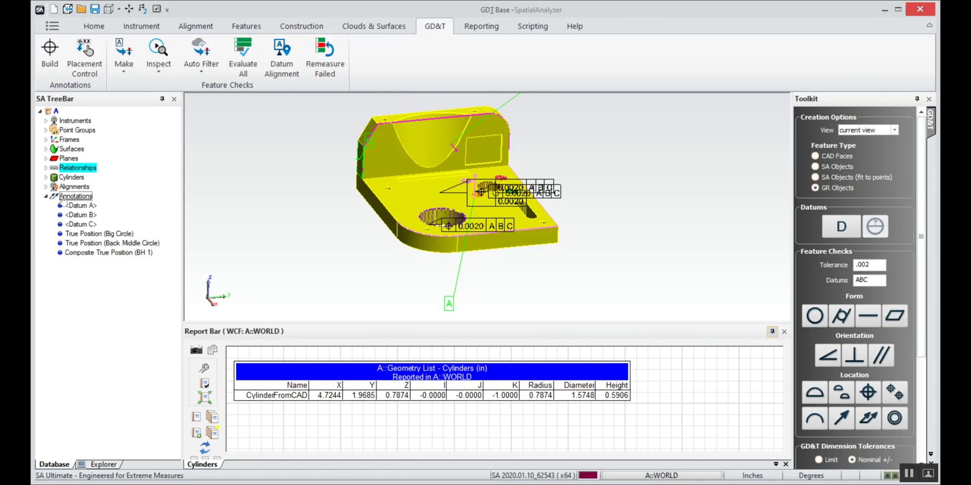
click(85, 52)
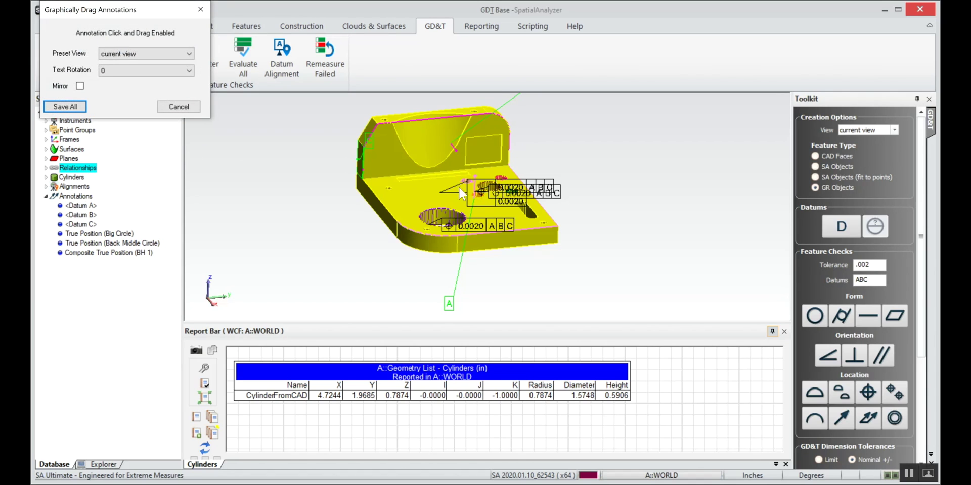
drag(498, 188, 538, 161)
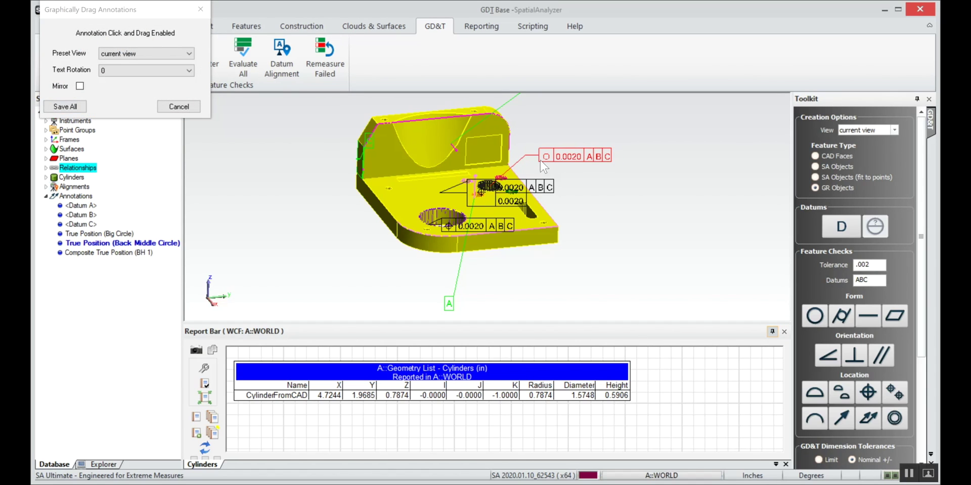
drag(483, 195, 625, 218)
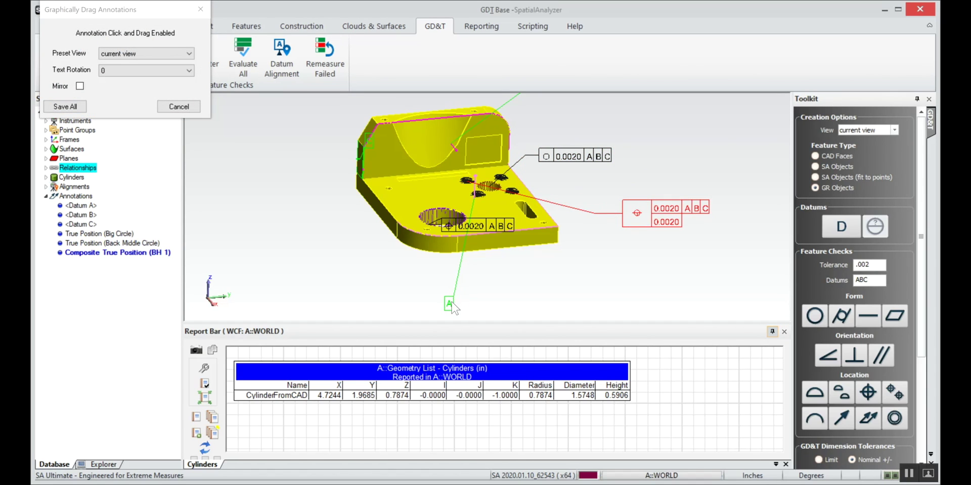
drag(451, 304, 449, 169)
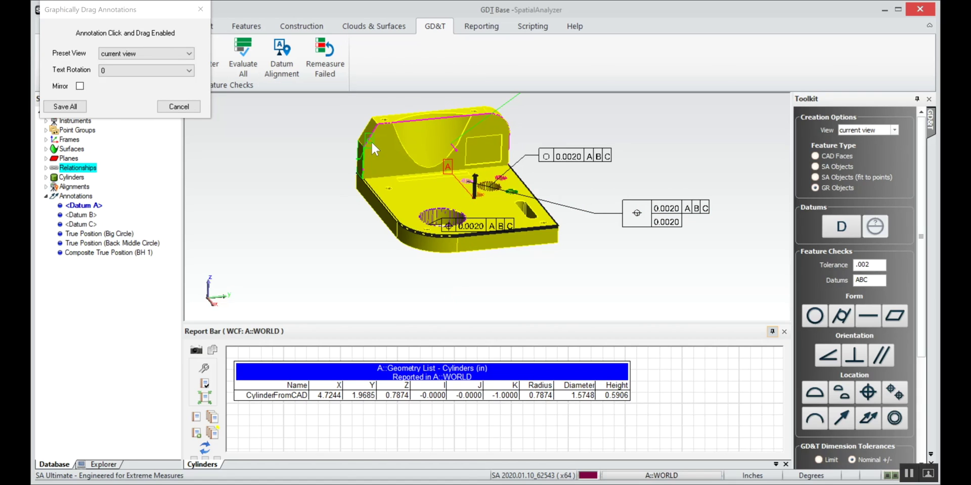
drag(370, 141, 324, 156)
scroll(508, 156, down, 2)
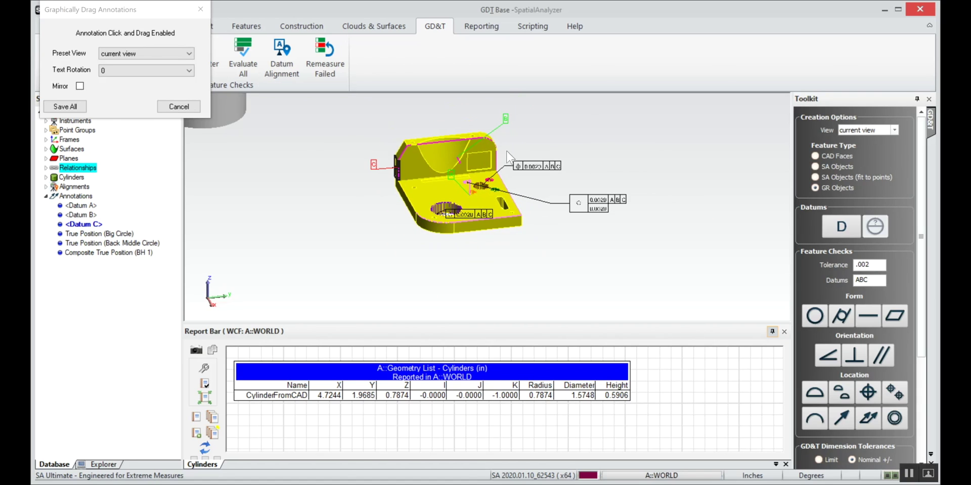
drag(505, 119, 429, 165)
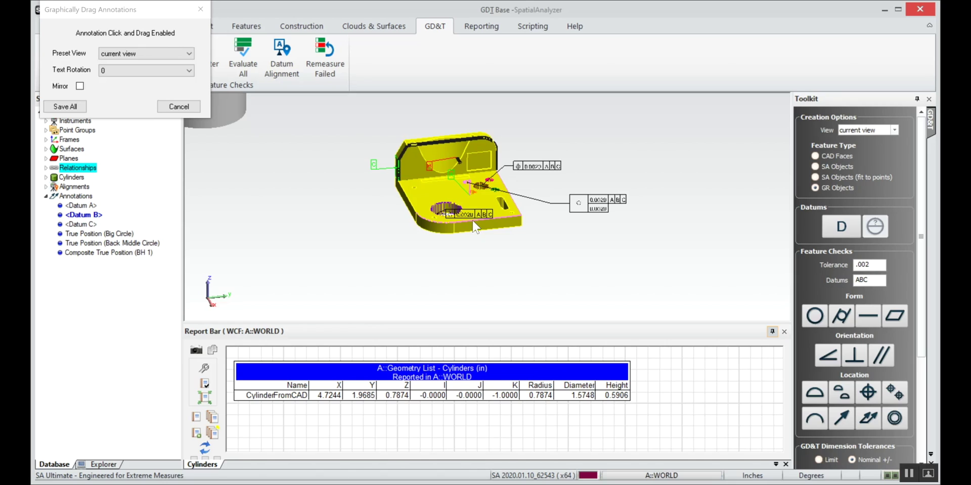
drag(467, 214, 448, 253)
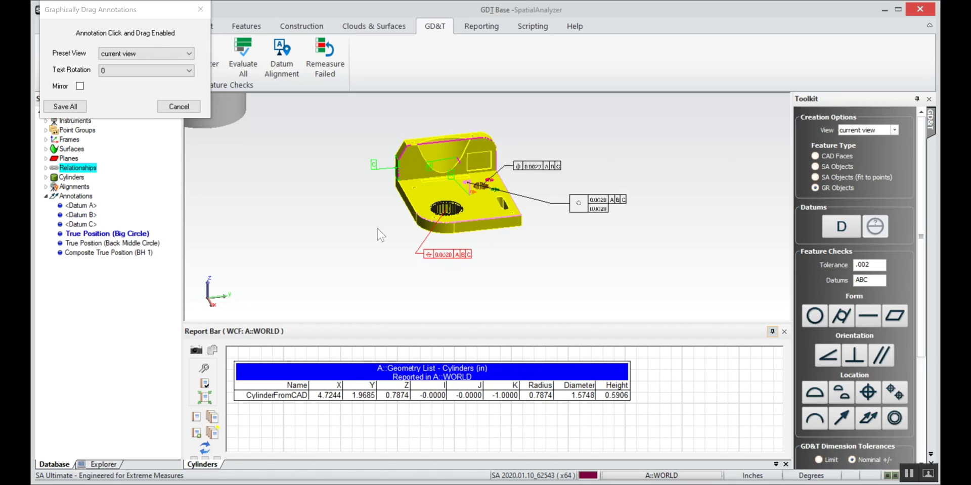
click(65, 106)
Step: Select the composite true position check for the BH holes in the tree
scroll(534, 203, up, 3)
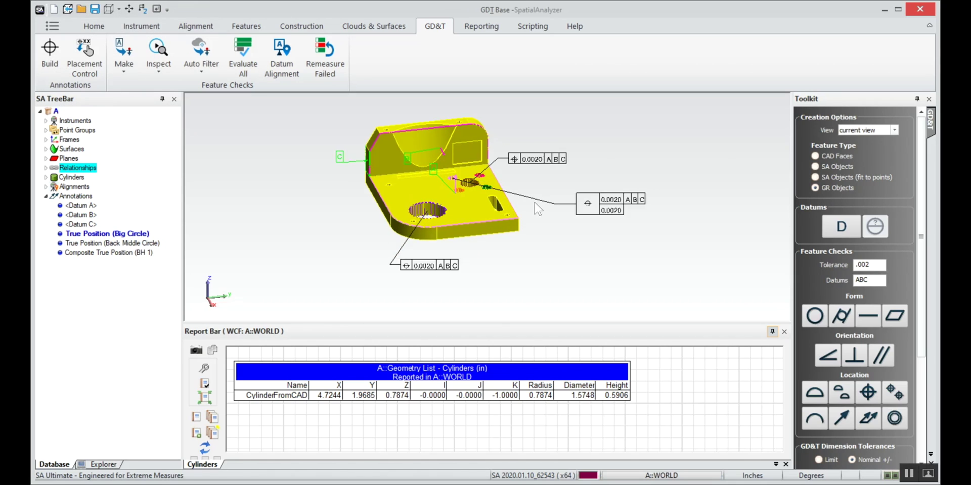
scroll(564, 215, up, 2)
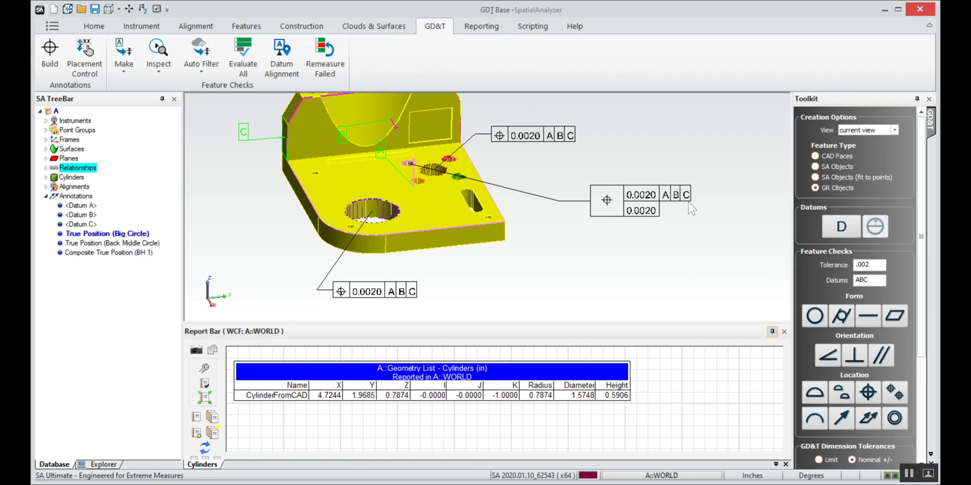
click(91, 253)
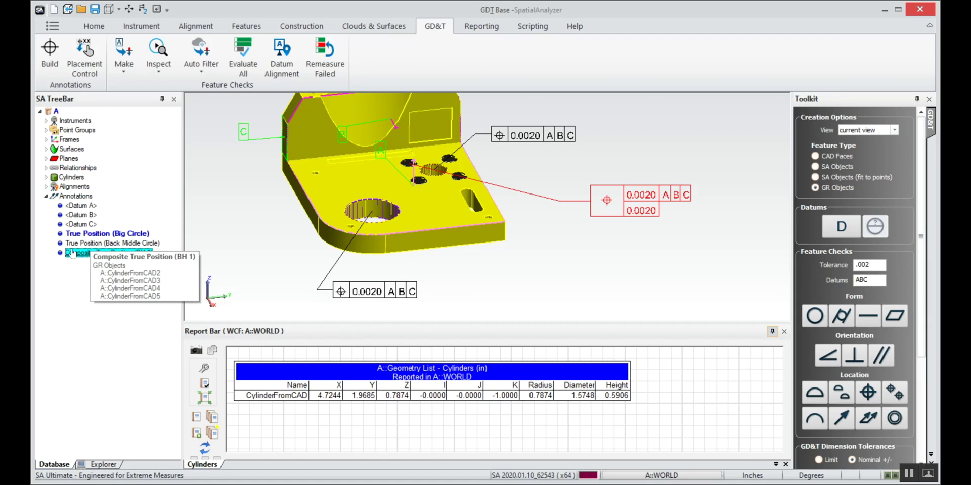
Step: Set the composite true position callout's TextAbove property to '4X', without attaching it to the origin
right_click(73, 253)
click(109, 279)
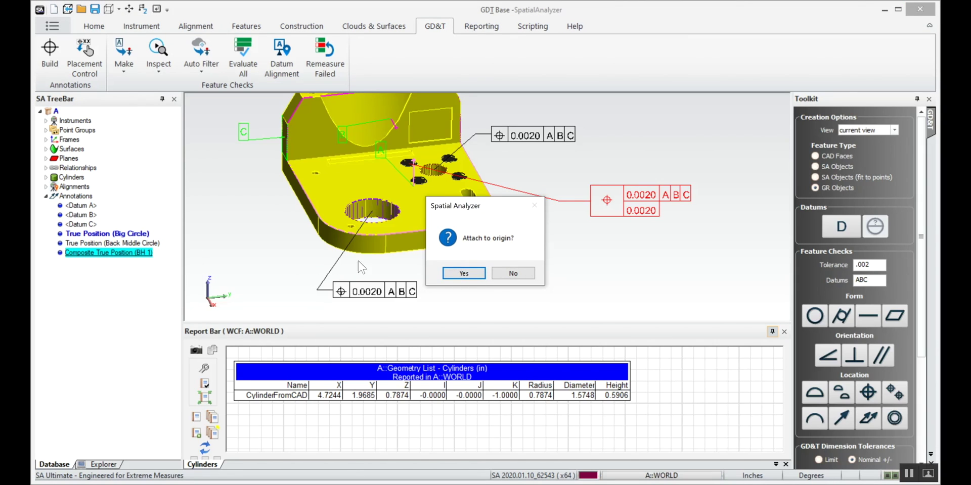
click(510, 274)
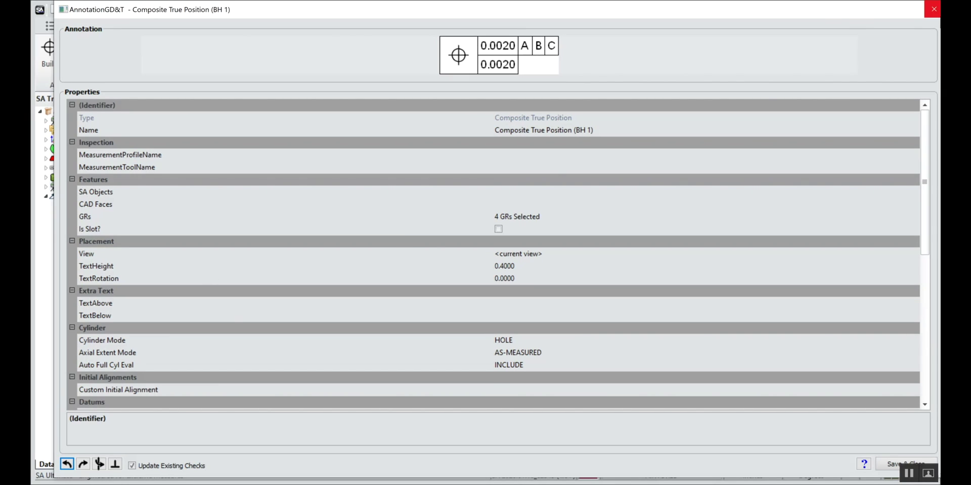
click(145, 303)
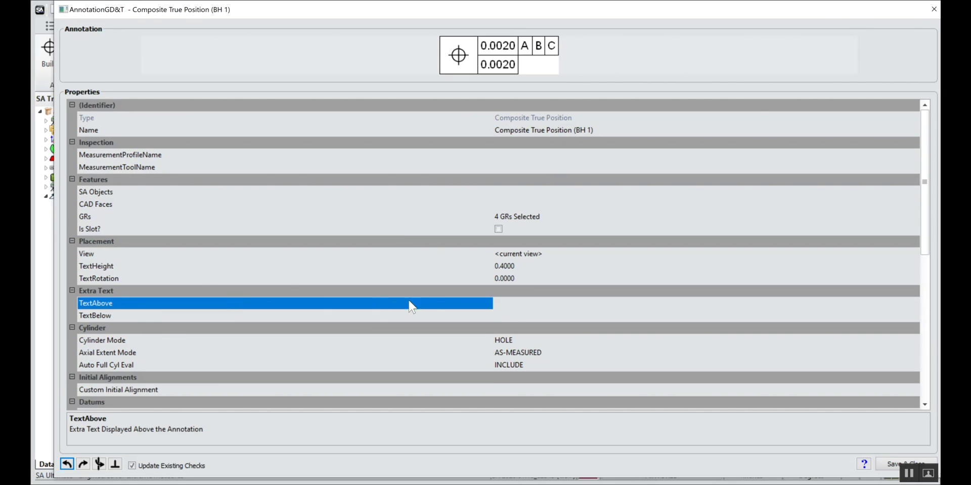
click(514, 304)
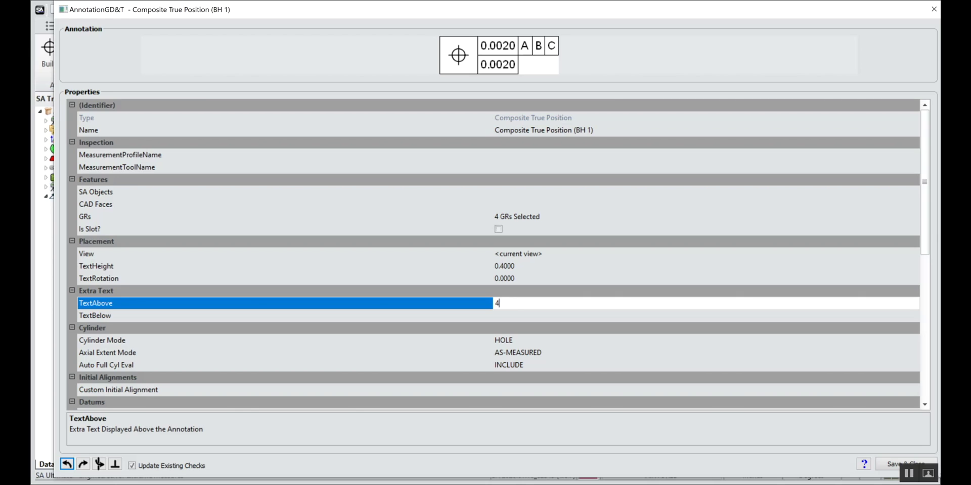
click(900, 462)
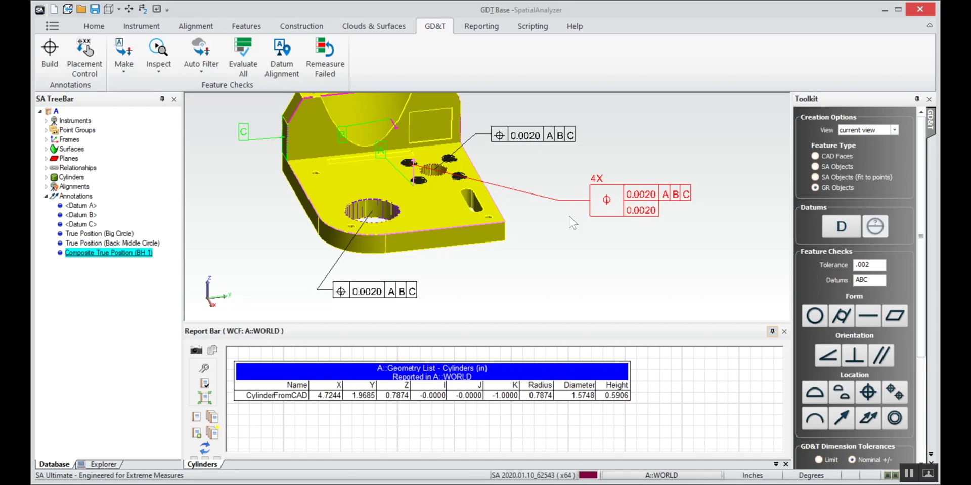
scroll(295, 223, down, 2)
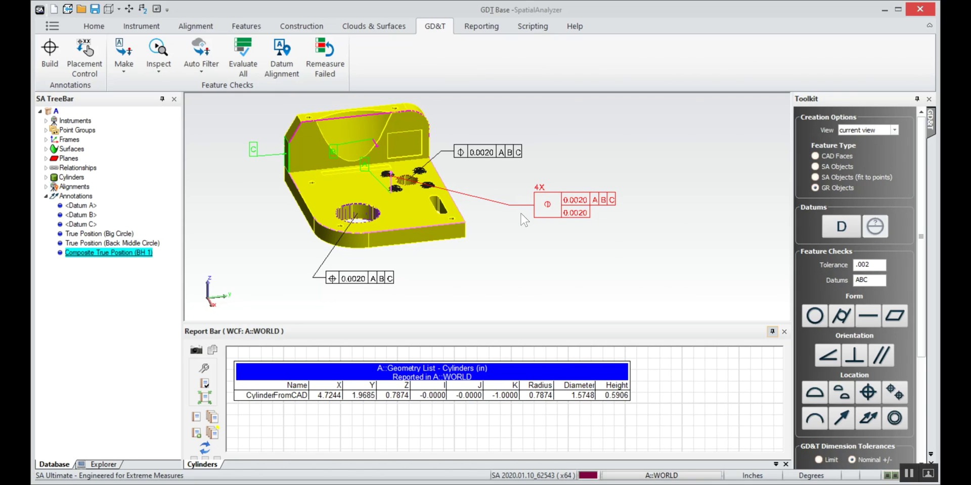
Step: Change the datum reference for new checks and switch the toolkit to CAD Faces
double_click(876, 282)
text(A)
click(819, 395)
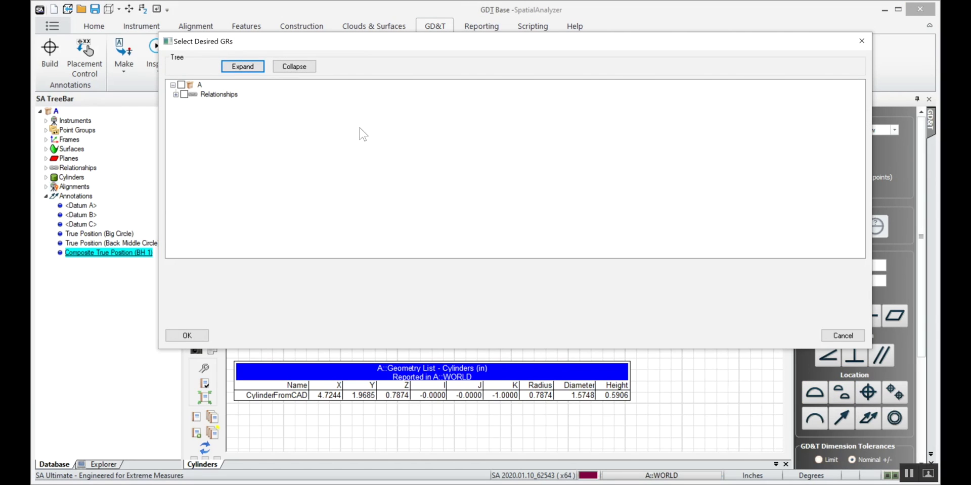
key(Escape)
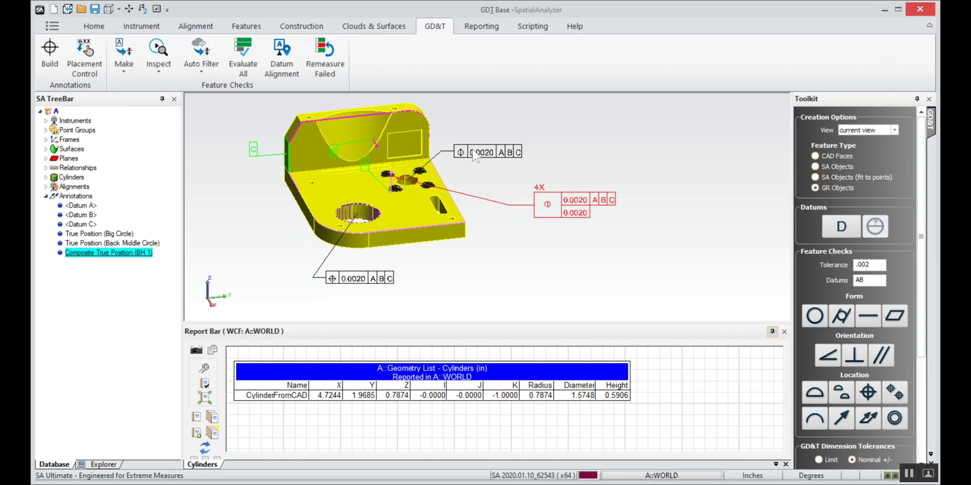
click(815, 156)
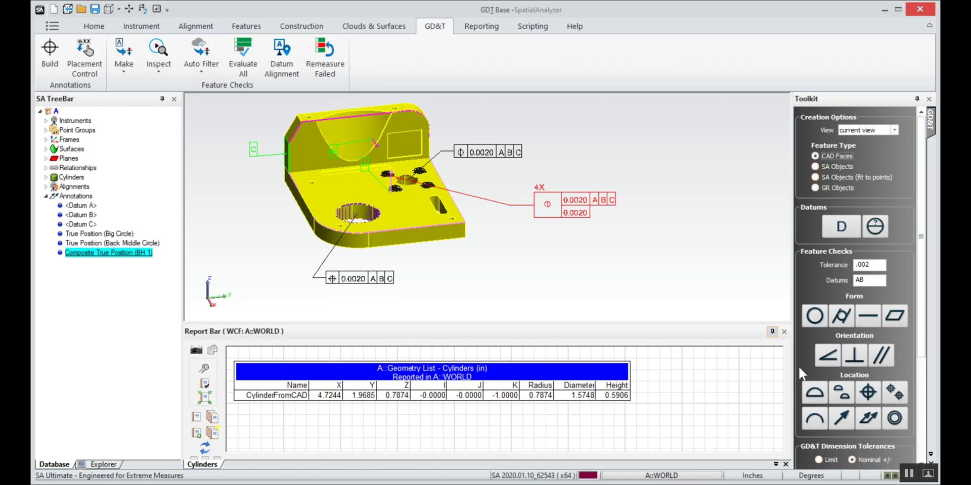
Step: Create Surface Profile 1 and Surface Profile 2 on two picked faces of the part
click(814, 394)
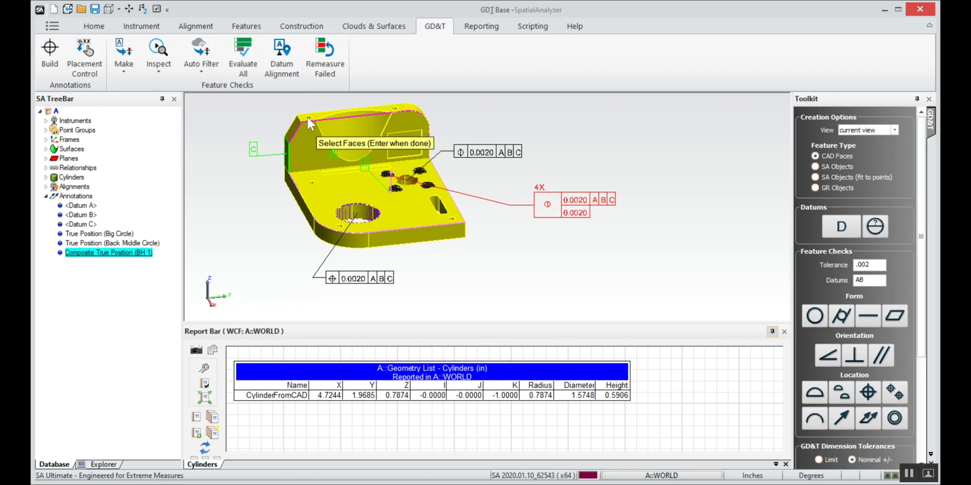
click(351, 129)
key(Return)
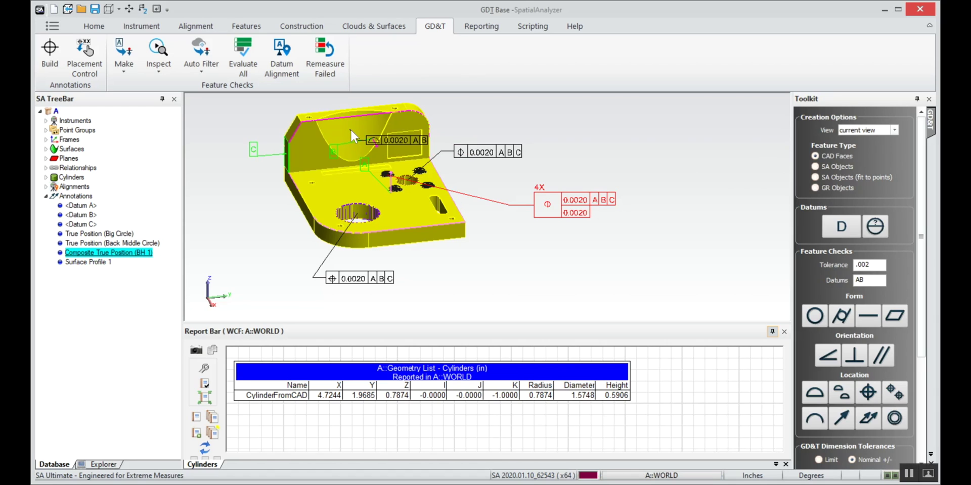
mouse_move(411, 116)
right_down()
mouse_move(390, 128)
mouse_move(404, 202)
mouse_move(377, 263)
mouse_move(399, 256)
right_up()
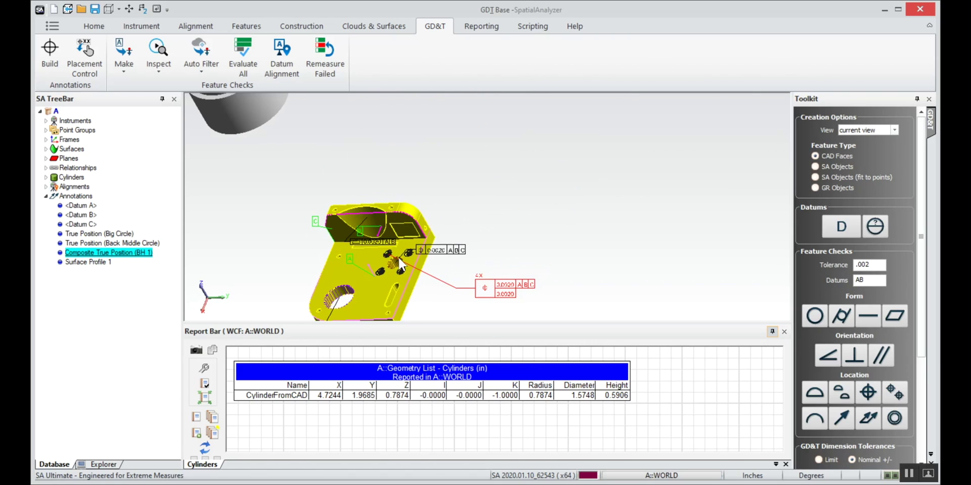
click(814, 393)
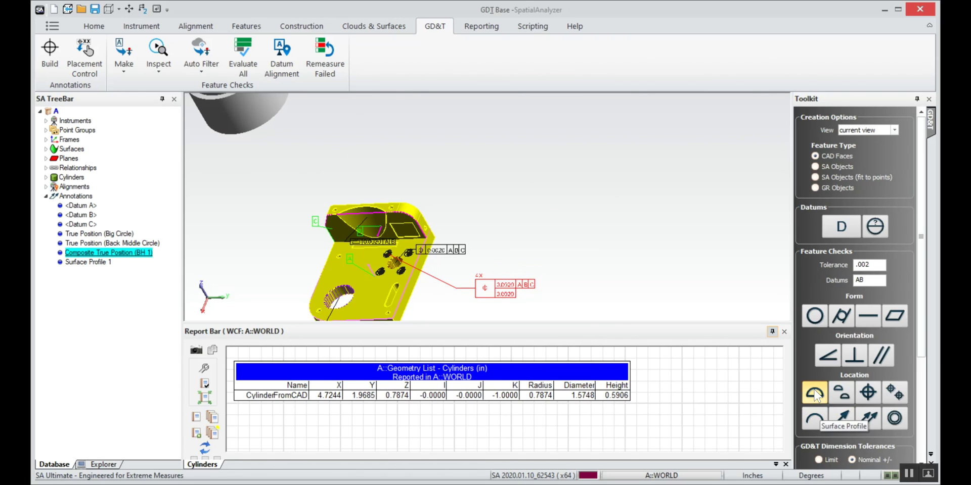
click(412, 210)
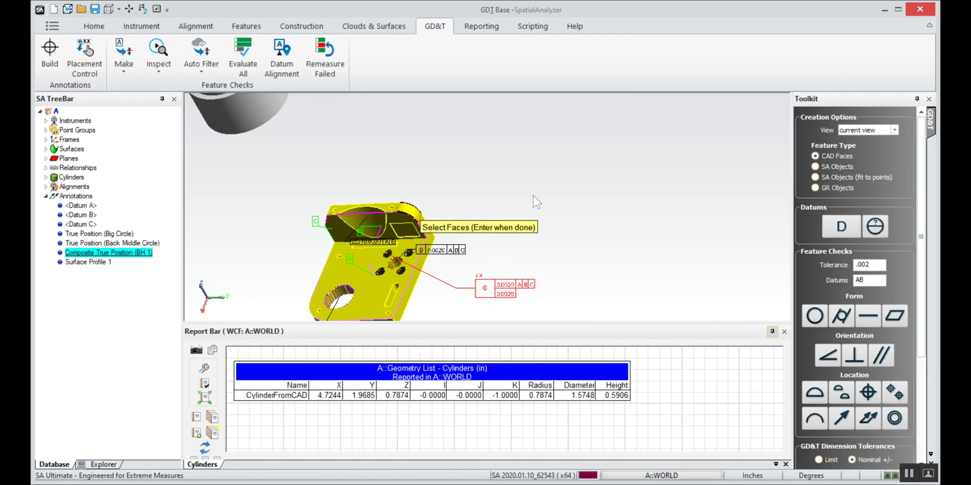
key(Return)
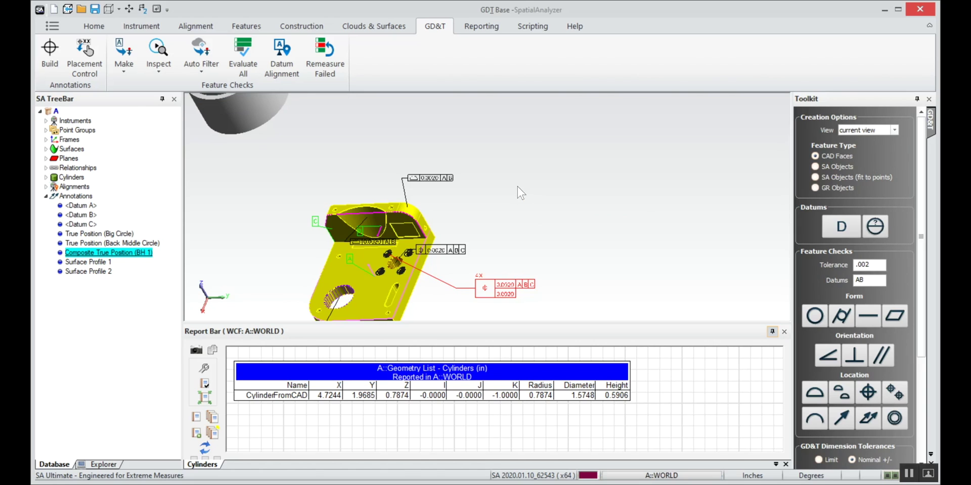
mouse_move(386, 231)
right_down()
mouse_move(418, 224)
mouse_move(423, 199)
right_up()
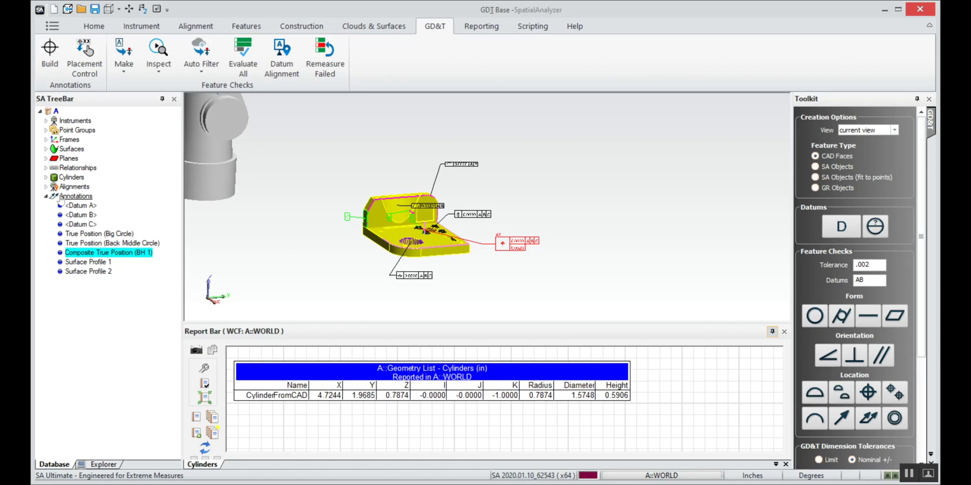
Step: Make feature checks from the annotations and expand Datums, Feature Checks and Relationships
right_click(76, 199)
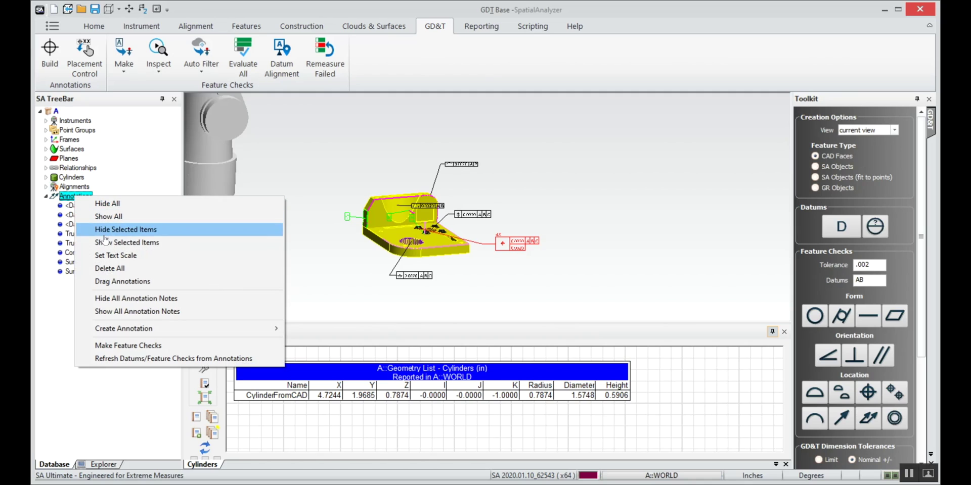
click(112, 347)
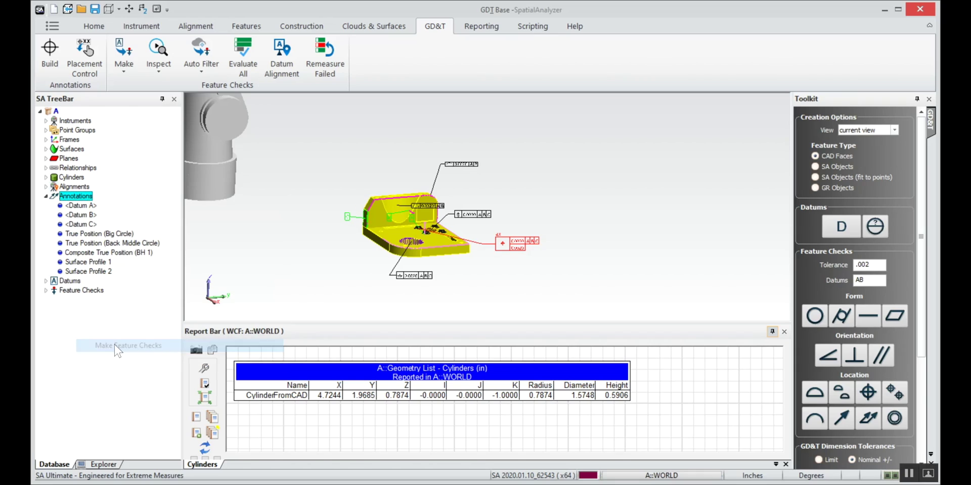
click(46, 282)
click(46, 319)
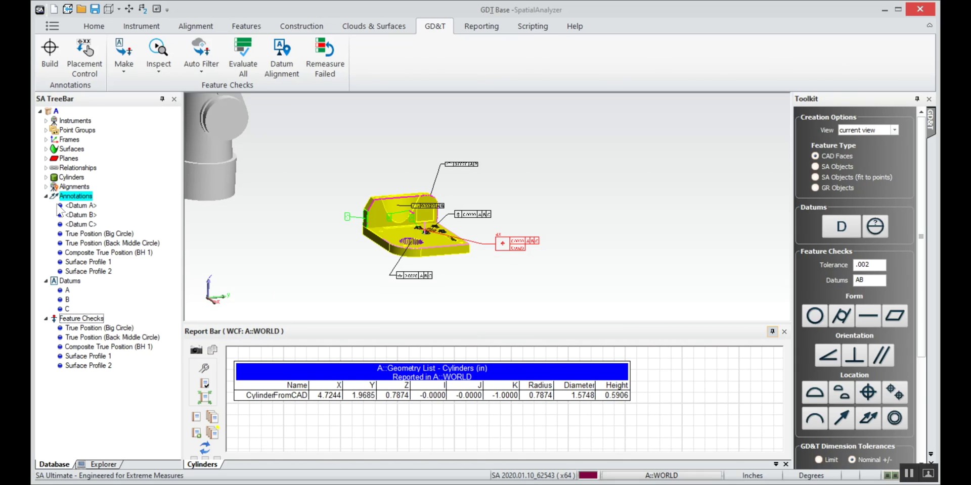
click(46, 167)
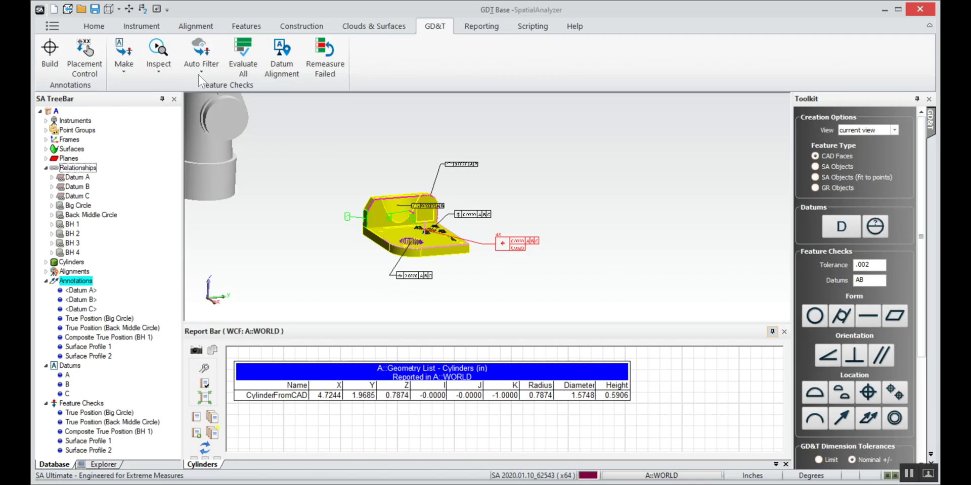
Step: Hide the GD&T toolkit and show the inspection task list
click(93, 26)
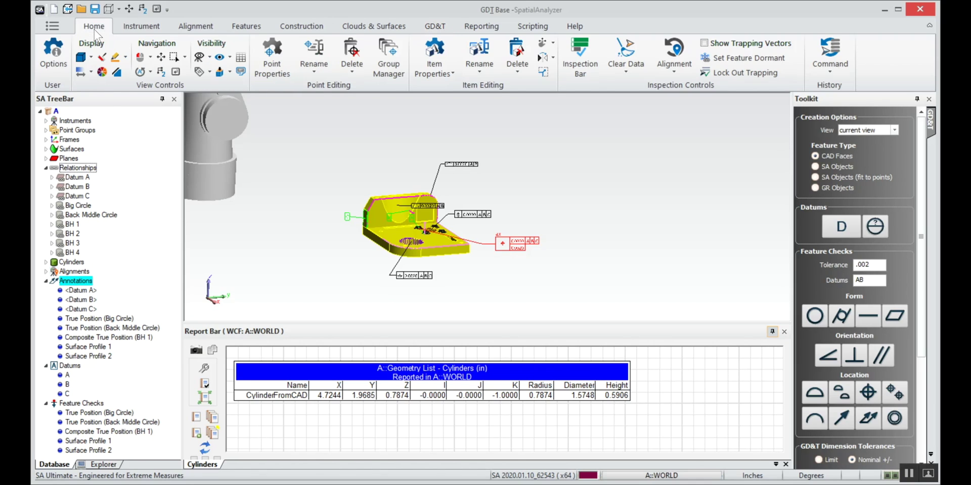
click(246, 26)
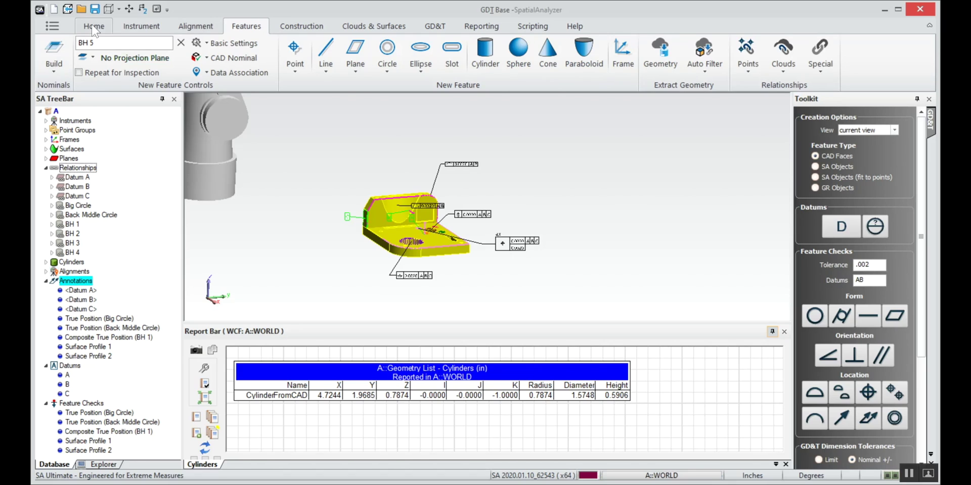
click(93, 25)
click(580, 55)
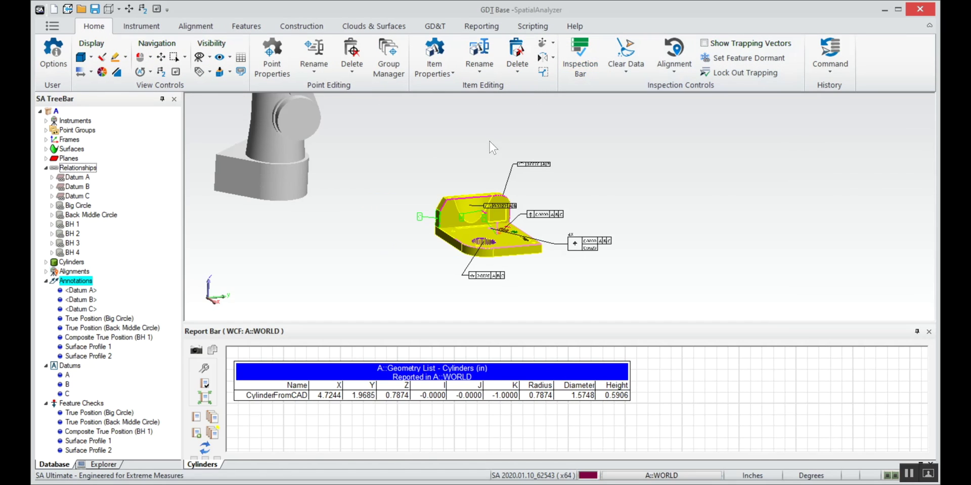
click(581, 58)
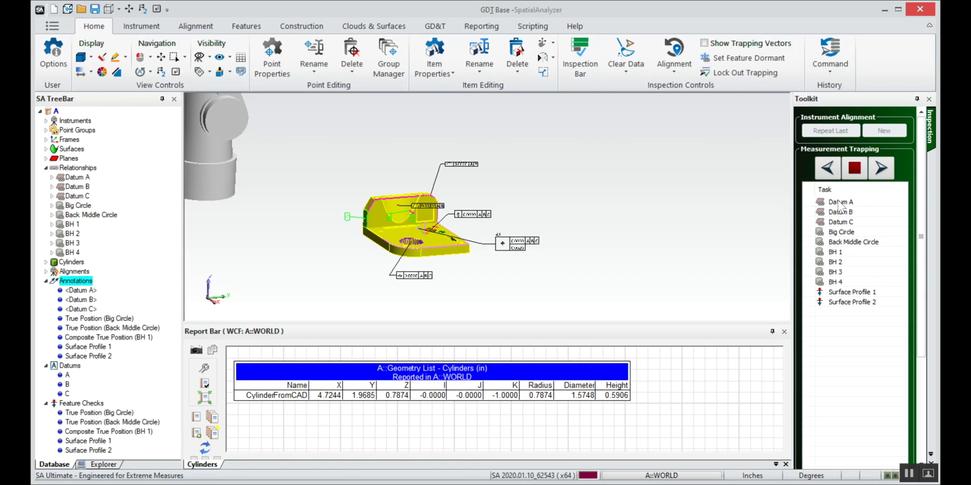
Step: Associate Datum A with its measured point group, giving a flatness of 0.0005
click(840, 202)
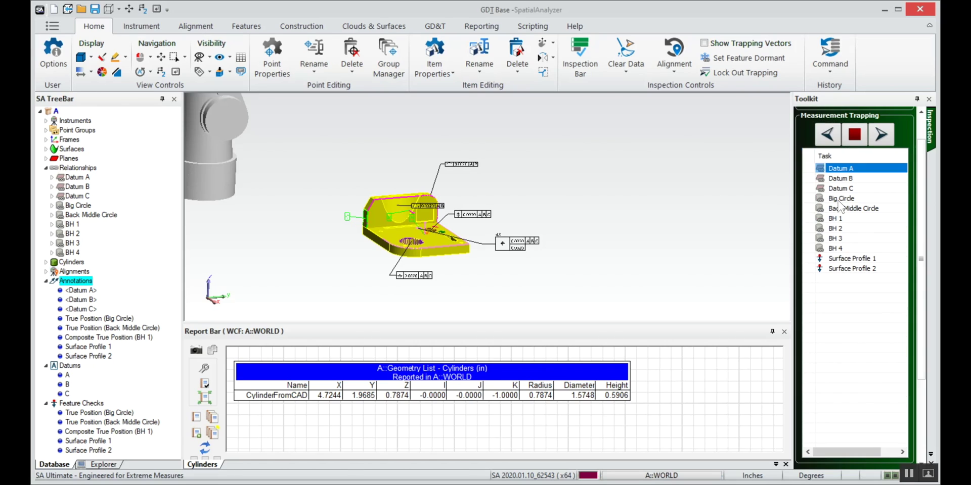
double_click(834, 173)
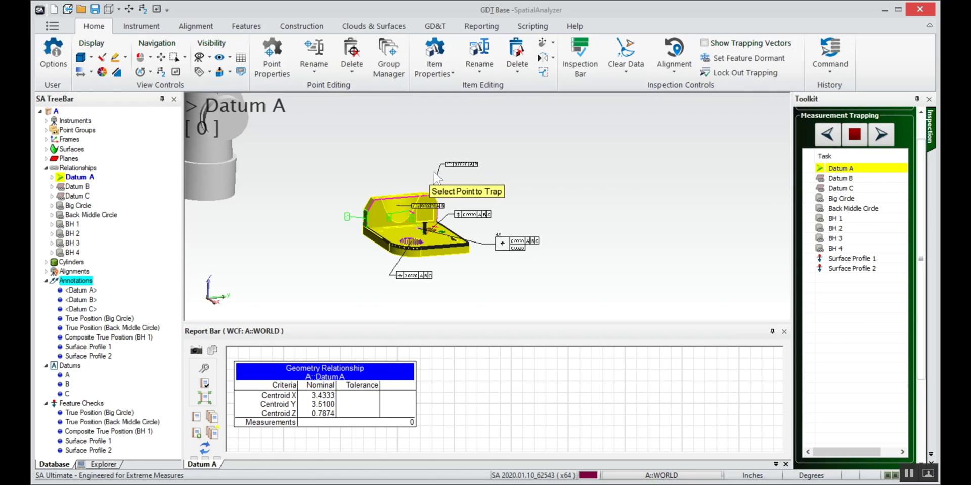
key(Escape)
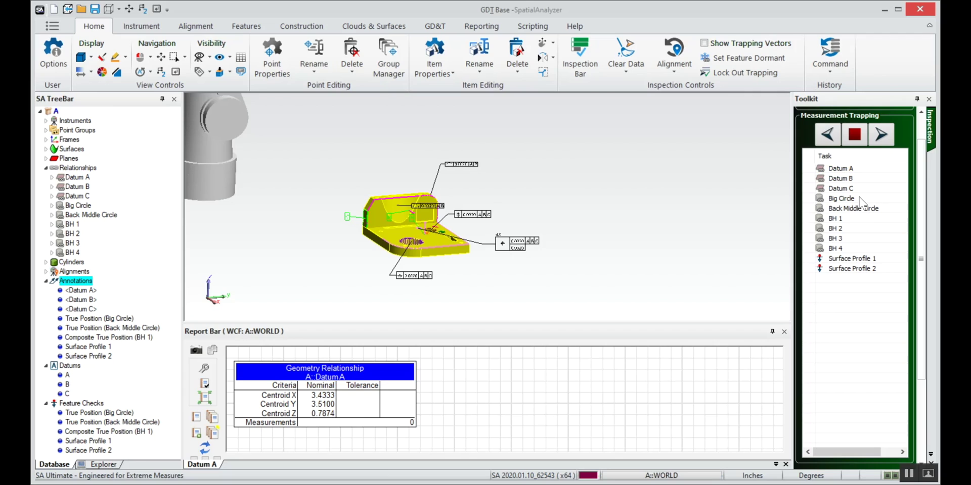
click(848, 169)
right_click(848, 169)
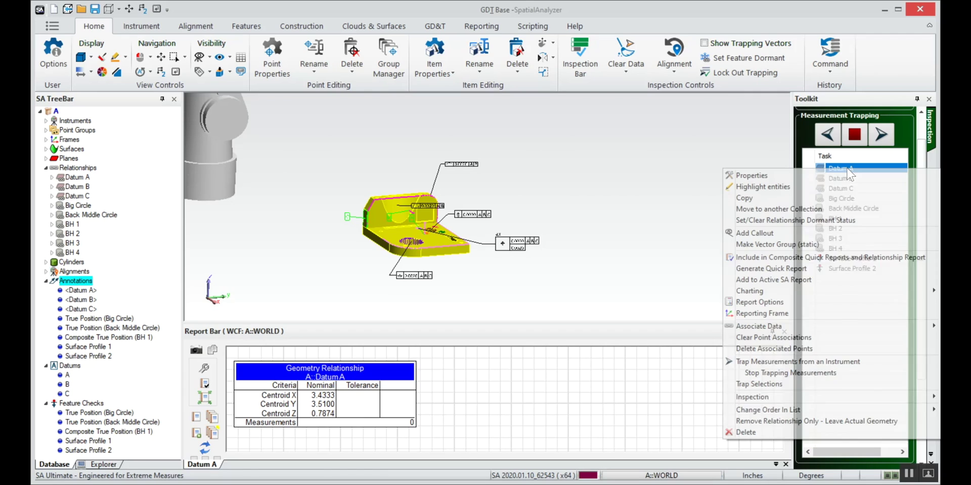
mouse_move(779, 328)
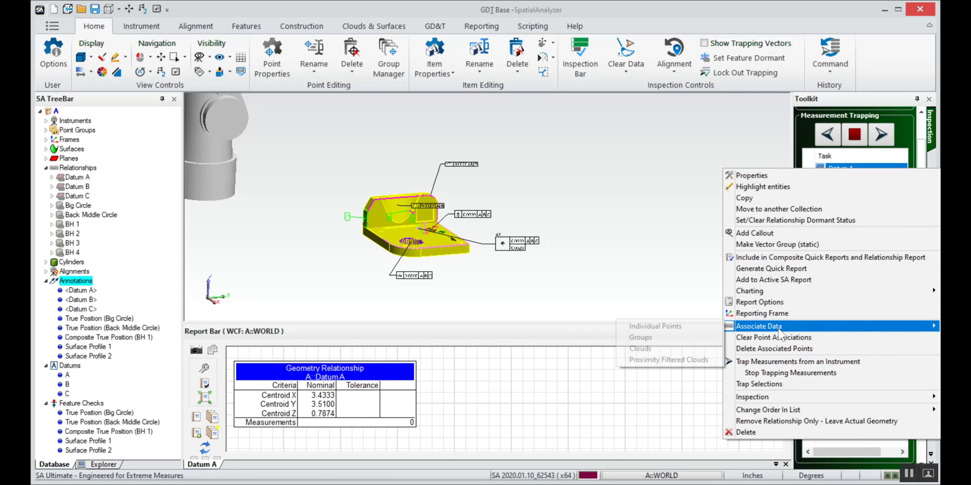
click(684, 335)
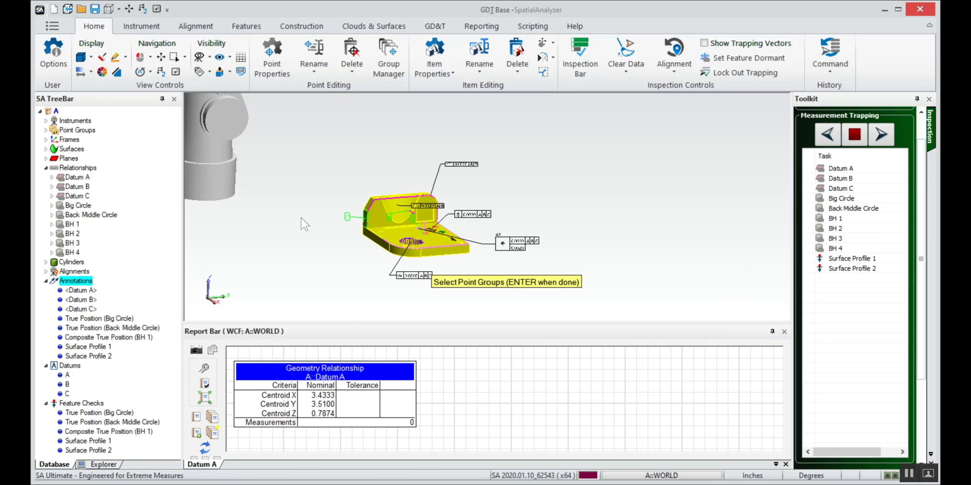
right_click(79, 131)
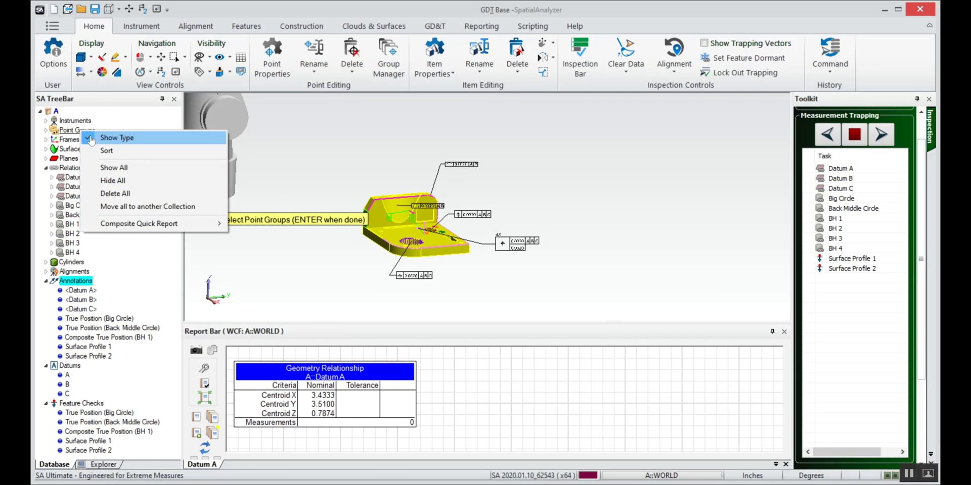
click(109, 167)
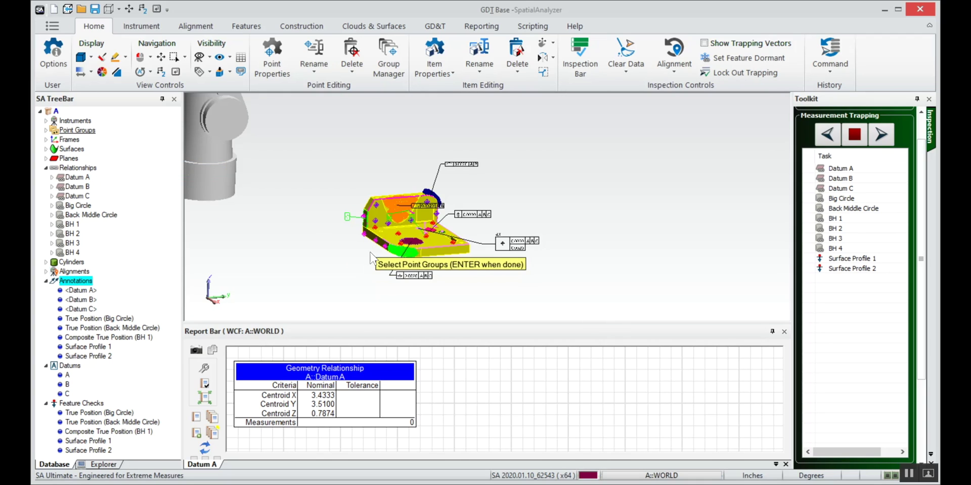
right_drag(359, 250, 371, 258)
click(397, 244)
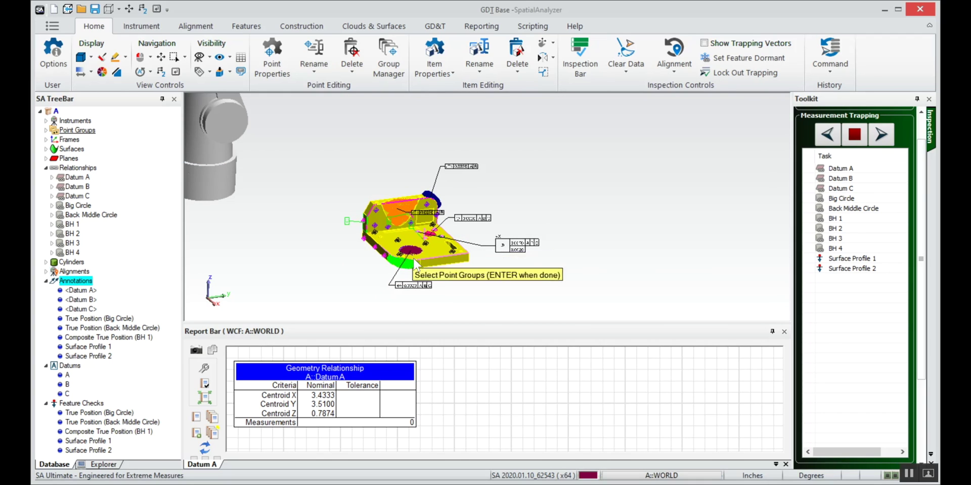
key(Return)
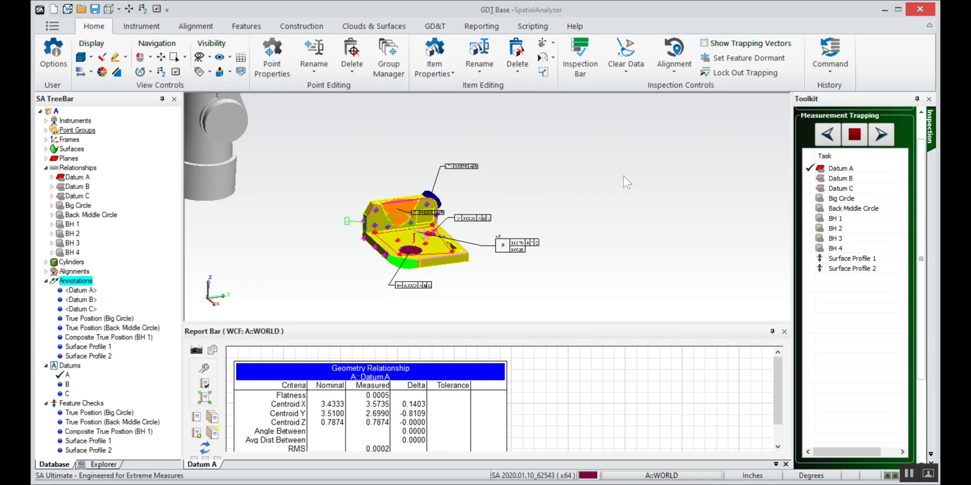
Step: Associate Datum B with its measured point group
right_click(851, 179)
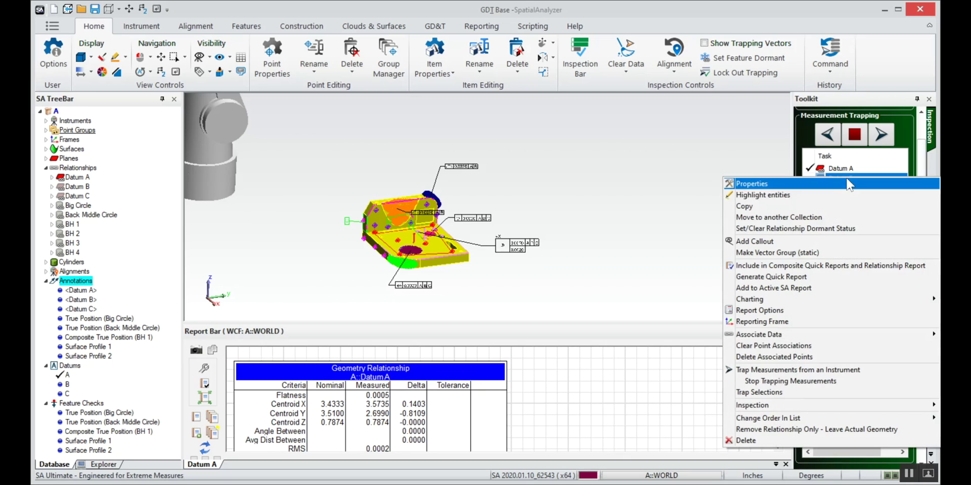
mouse_move(759, 335)
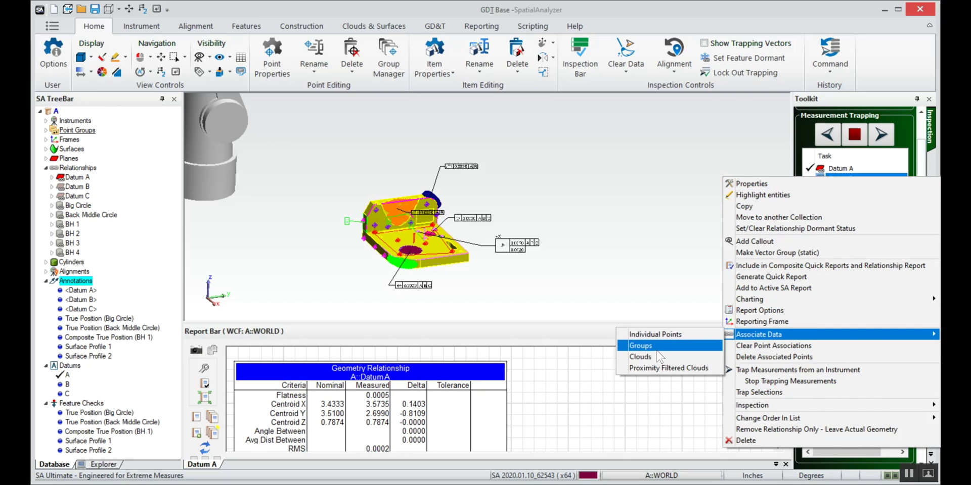
click(638, 345)
click(376, 208)
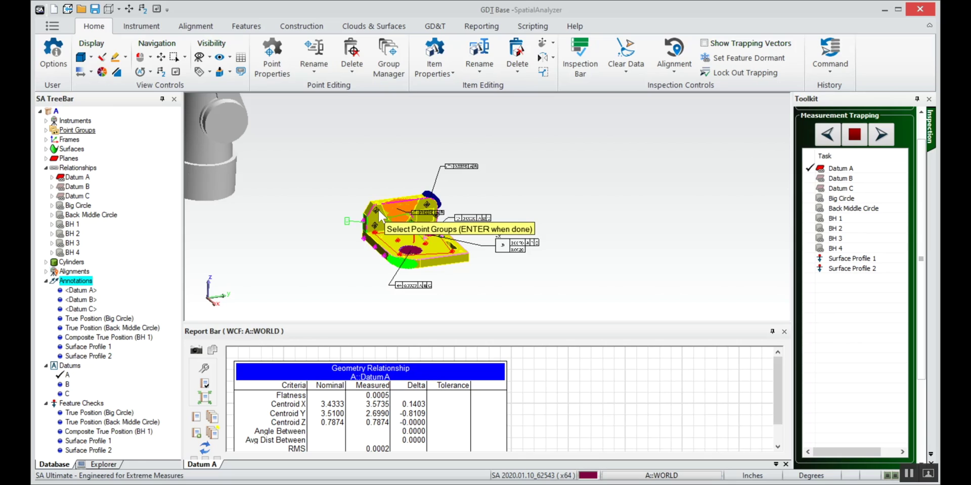
key(Return)
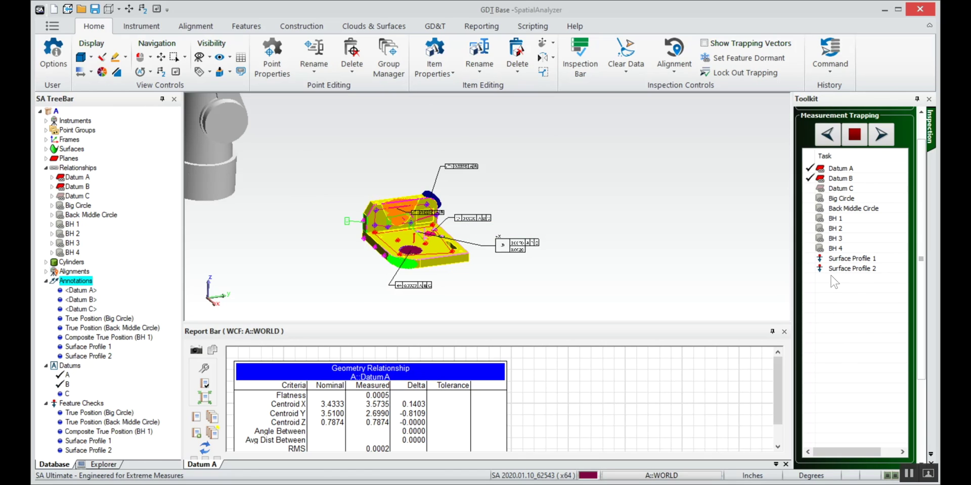
Step: Associate Datum C with its measured point group
right_click(861, 189)
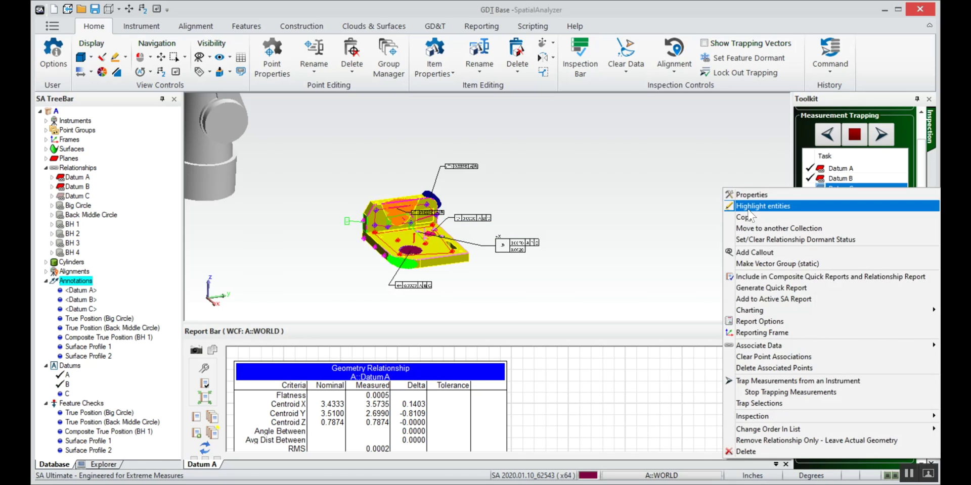
mouse_move(749, 346)
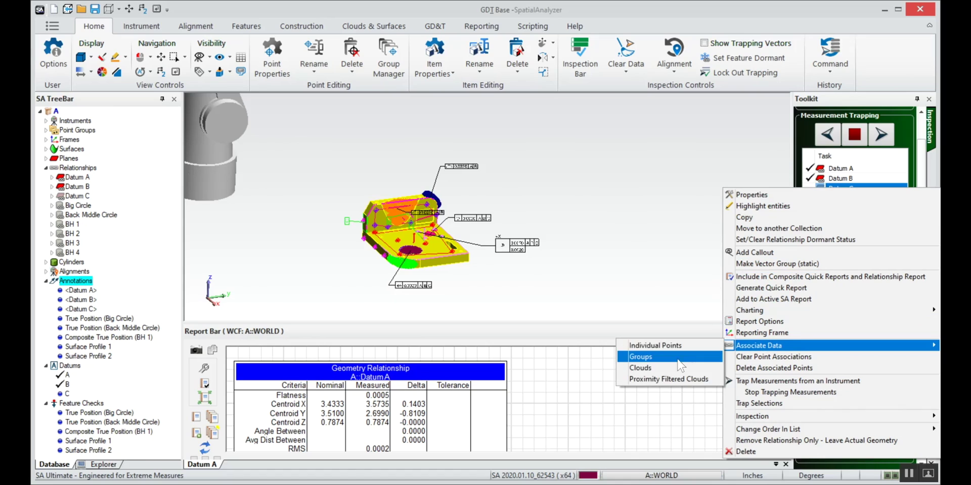
click(672, 359)
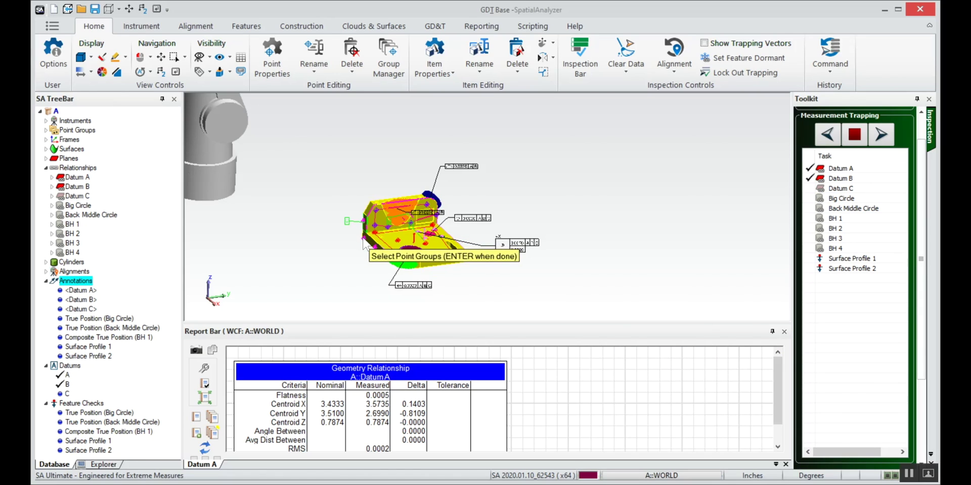
key(Return)
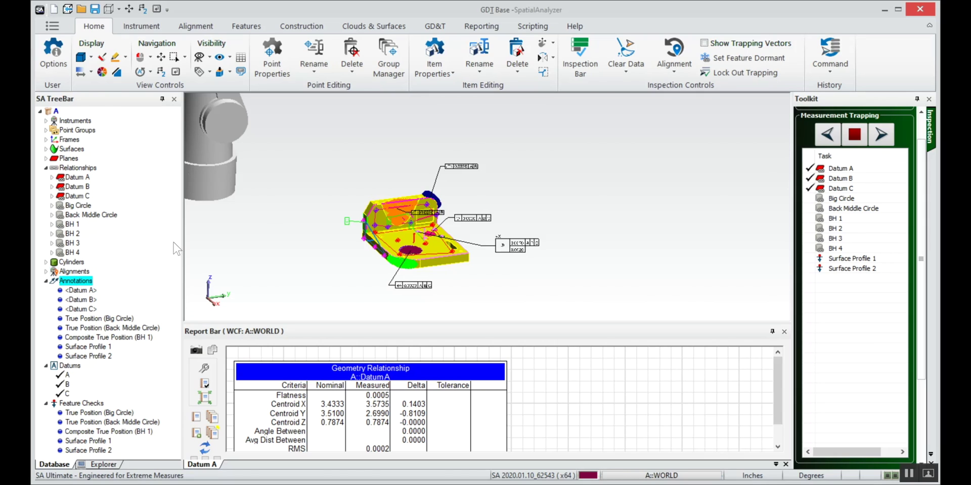
click(840, 199)
Step: Link the big hole's measured point group to the Big Circle task
right_click(840, 198)
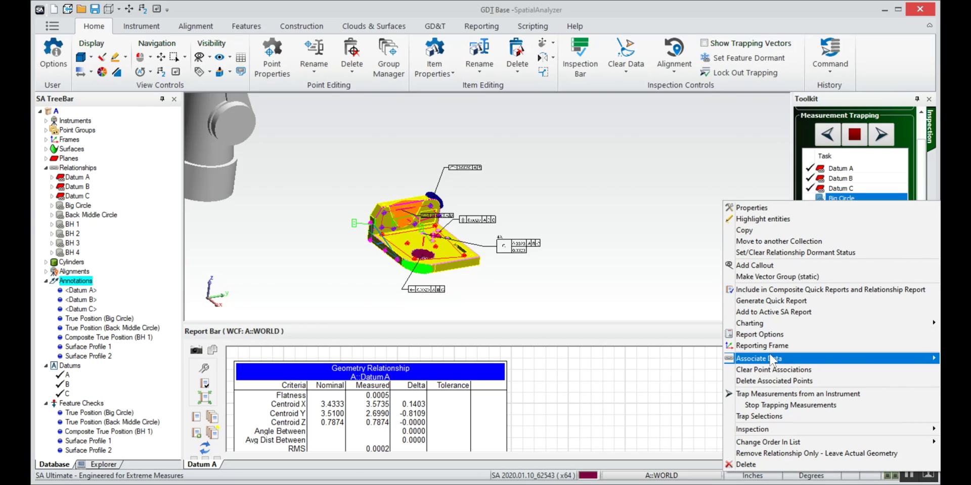
mouse_move(771, 358)
click(652, 369)
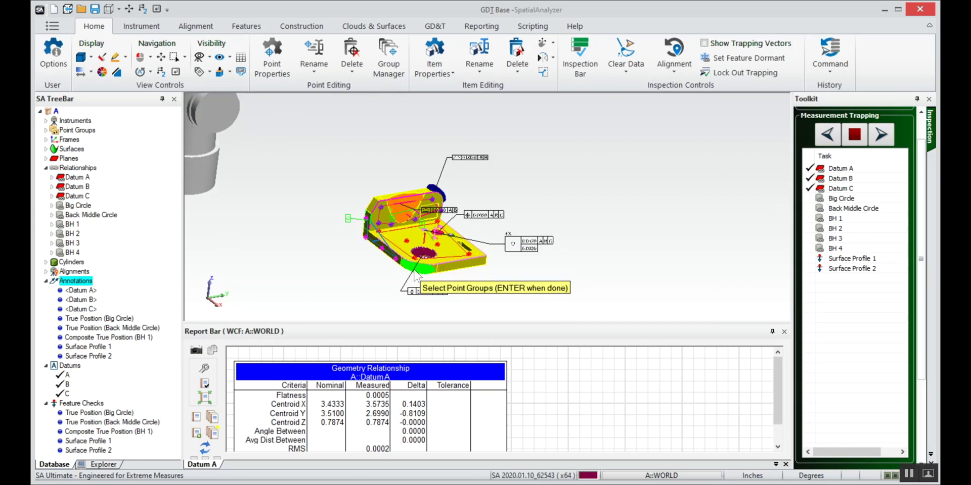
scroll(415, 276, up, 10)
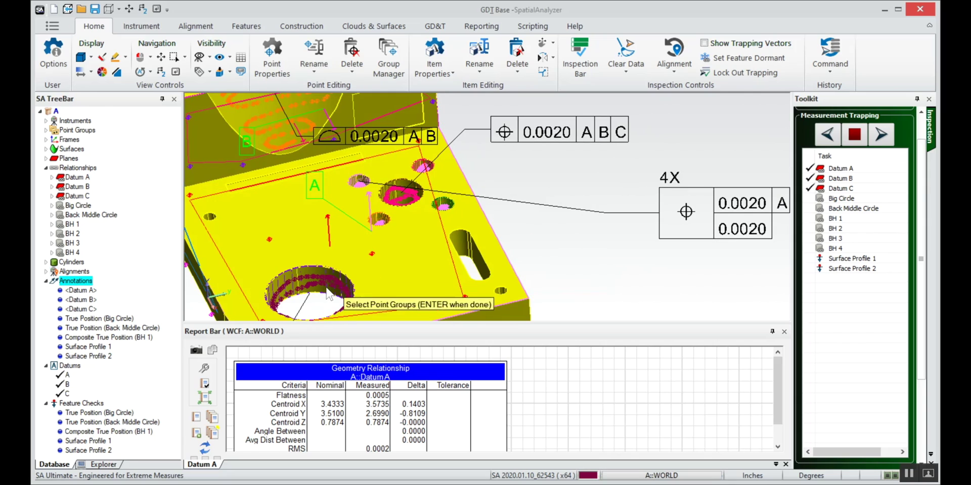
click(322, 287)
key(Return)
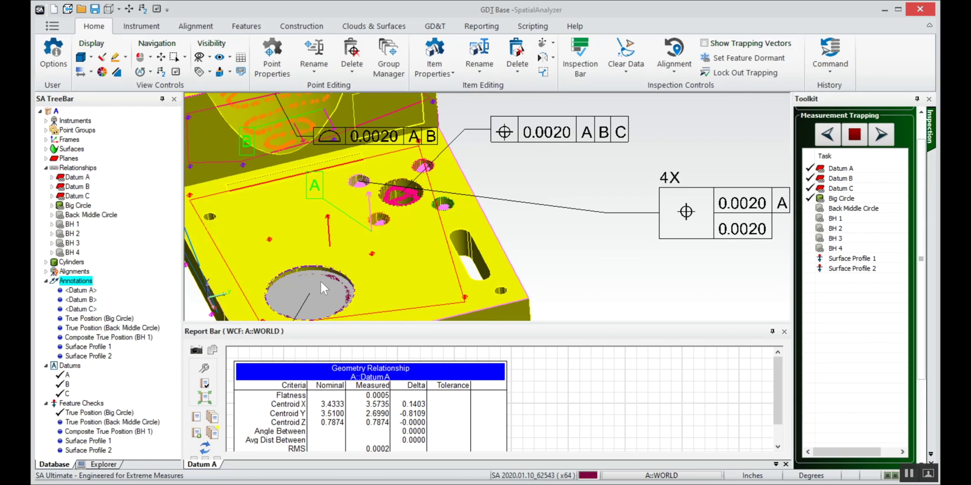
Step: Link the back middle hole's point group to the Back Middle Circle task
right_click(841, 209)
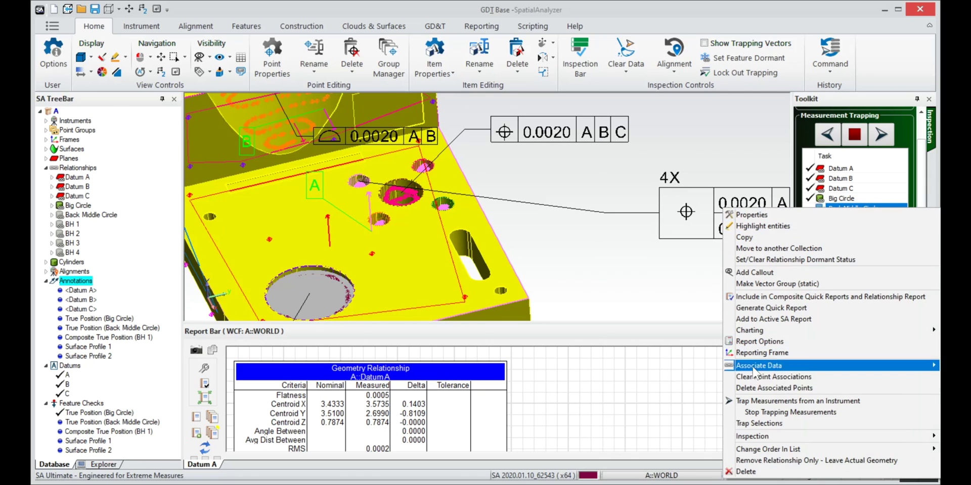
mouse_move(759, 365)
click(686, 383)
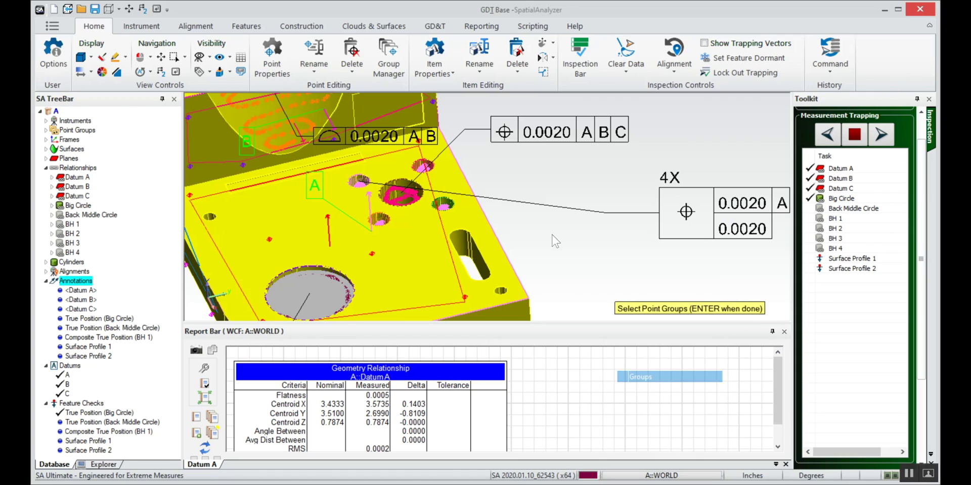
click(387, 186)
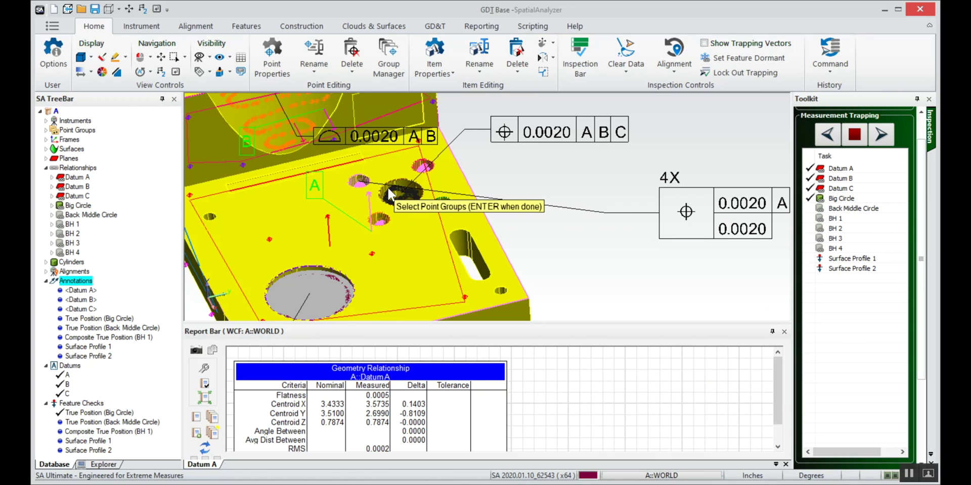
key(Return)
Step: Assign window-selected individual points inside the bolt holes to BH 1 and BH 2
scroll(414, 217, up, 3)
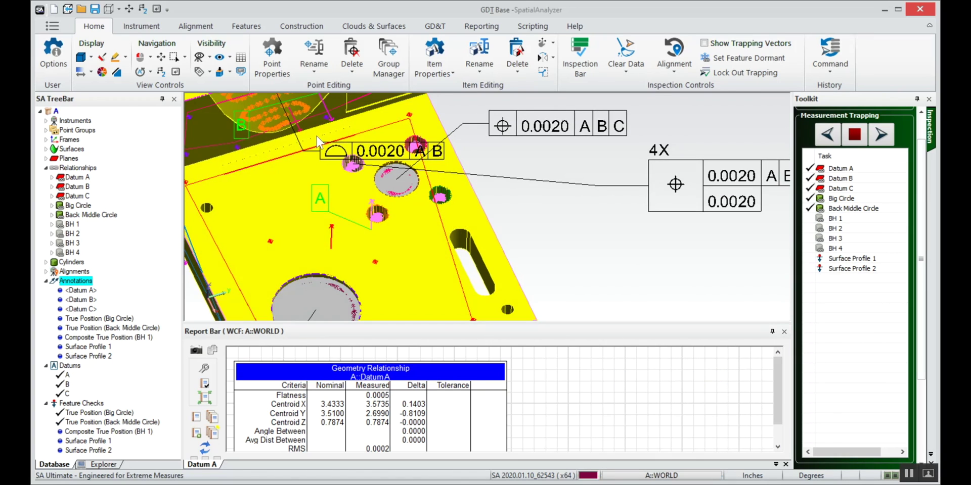
mouse_move(350, 190)
right_down()
mouse_move(322, 221)
mouse_move(363, 164)
right_up()
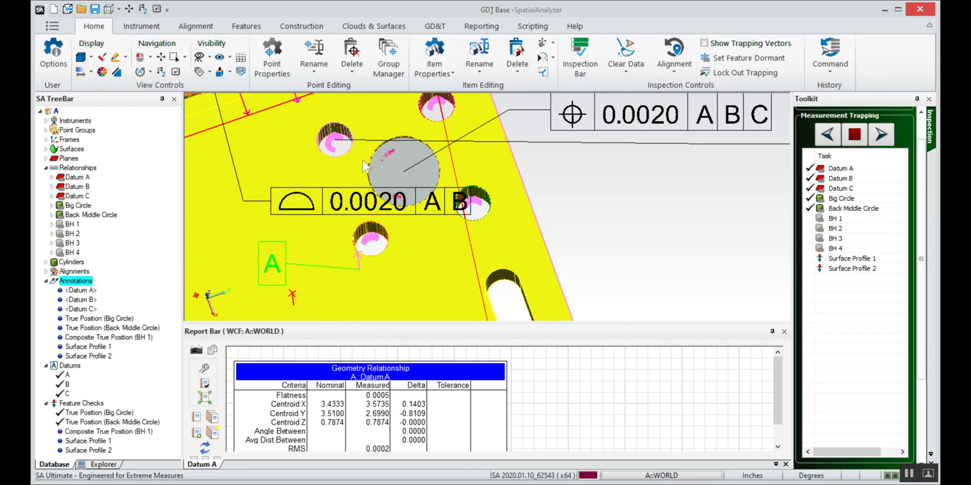
right_click(830, 219)
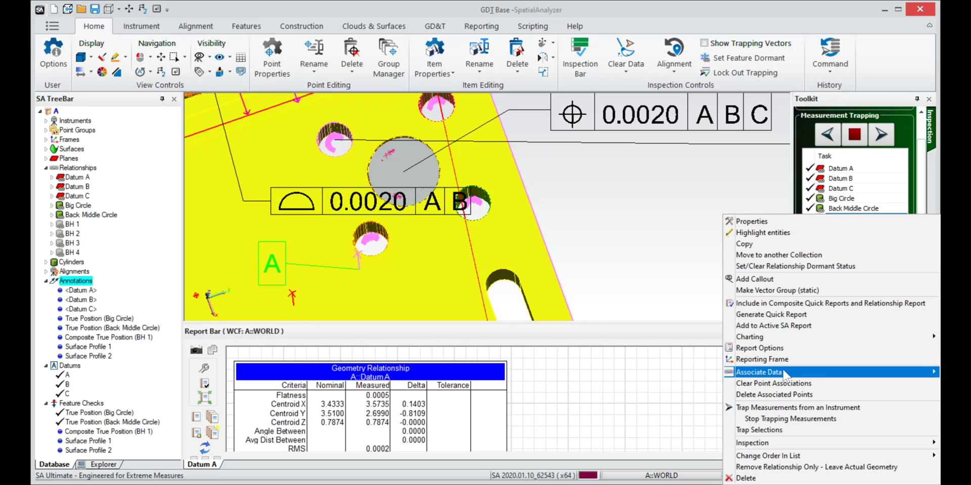
mouse_move(784, 374)
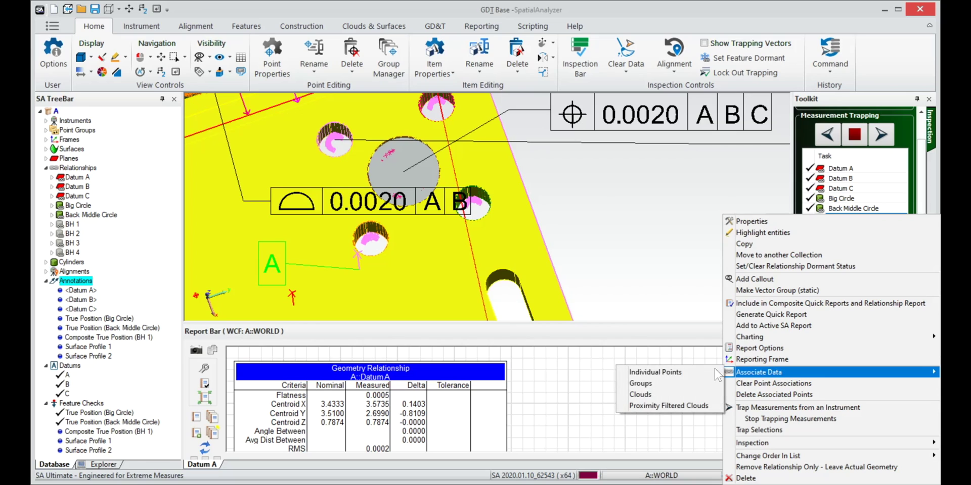
click(653, 373)
mouse_move(314, 129)
mouse_down()
mouse_move(318, 142)
mouse_move(349, 132)
mouse_move(348, 151)
mouse_up()
key(Return)
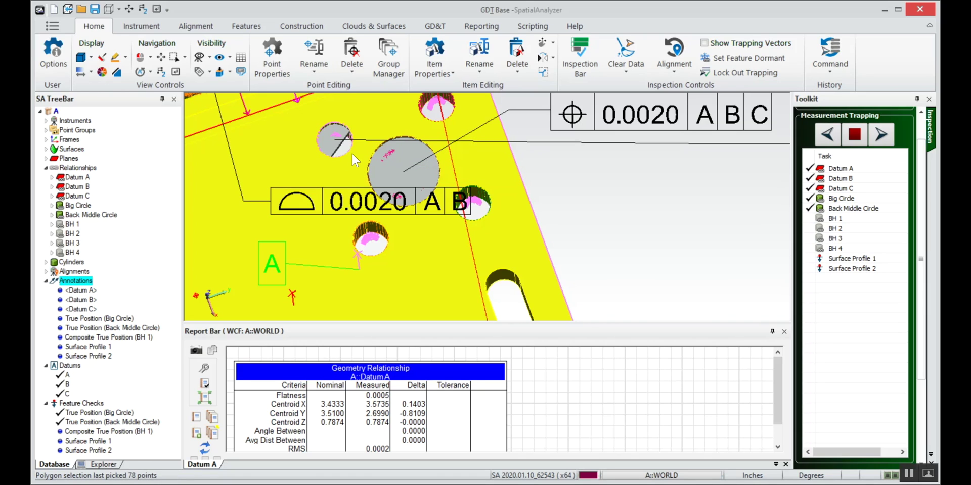
right_click(834, 232)
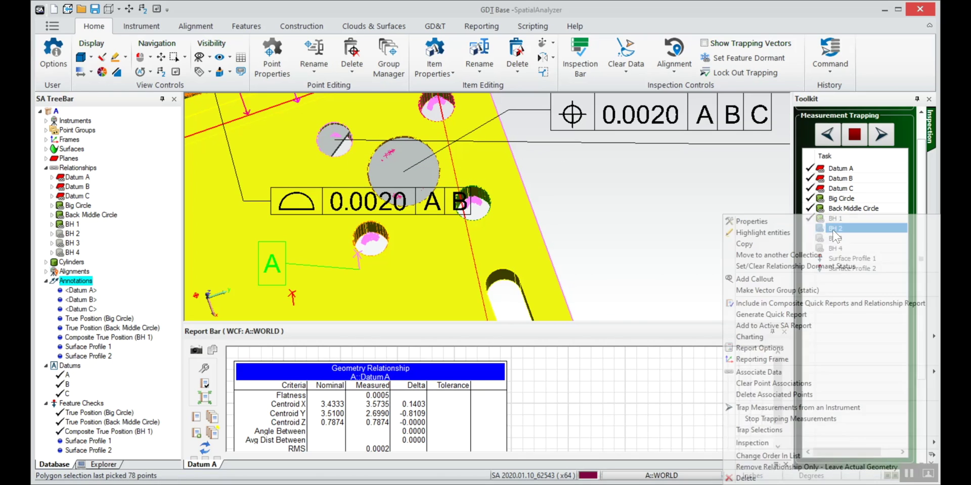
mouse_move(779, 372)
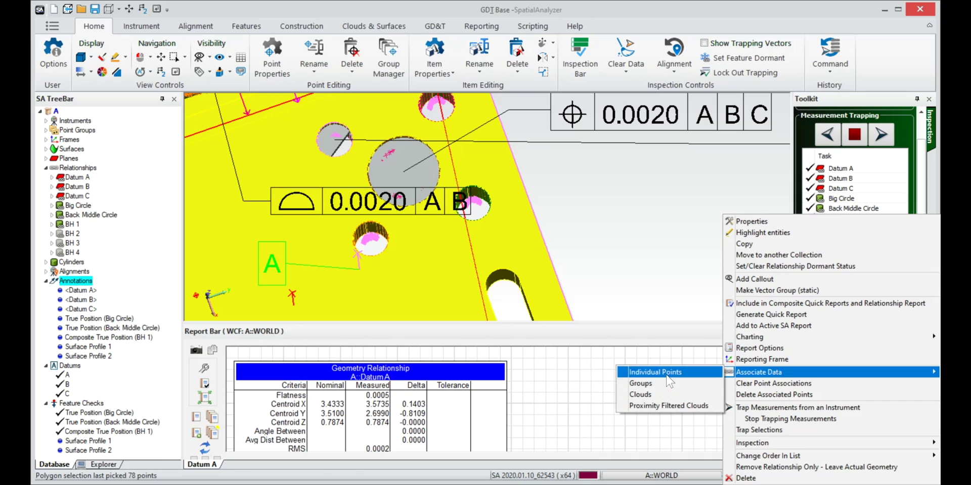
click(675, 395)
middle_drag(451, 195, 435, 225)
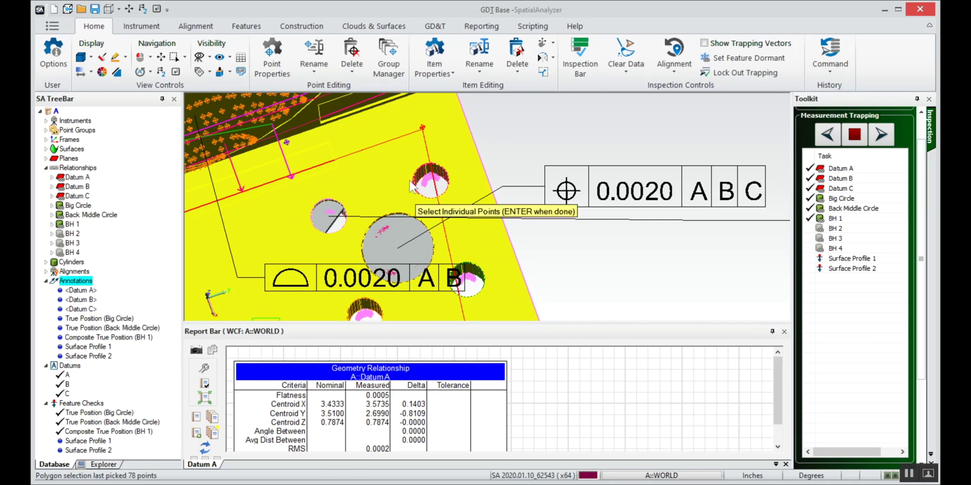
drag(409, 169, 438, 198)
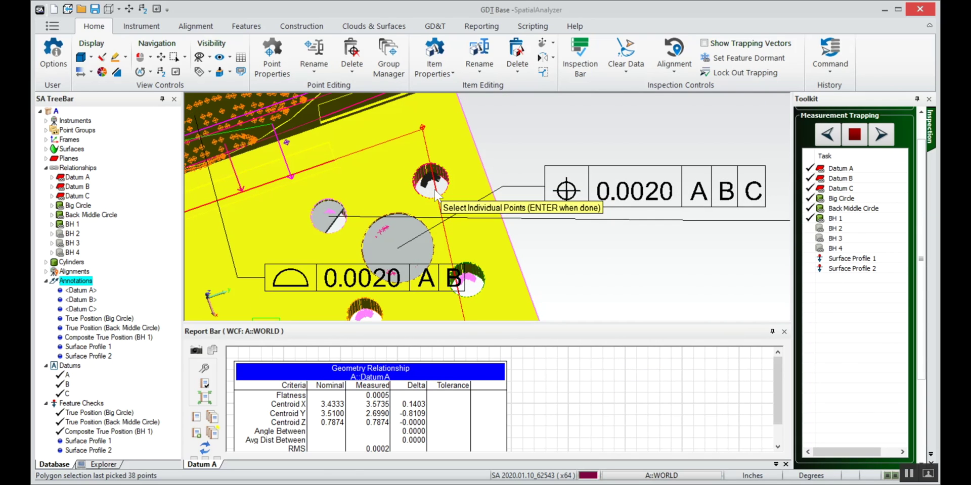
key(Return)
Step: Assign the measured points of the remaining bolt holes to BH 3 and BH 4
mouse_move(430, 193)
right_down()
mouse_move(431, 183)
mouse_move(432, 207)
right_up()
scroll(478, 250, up, 4)
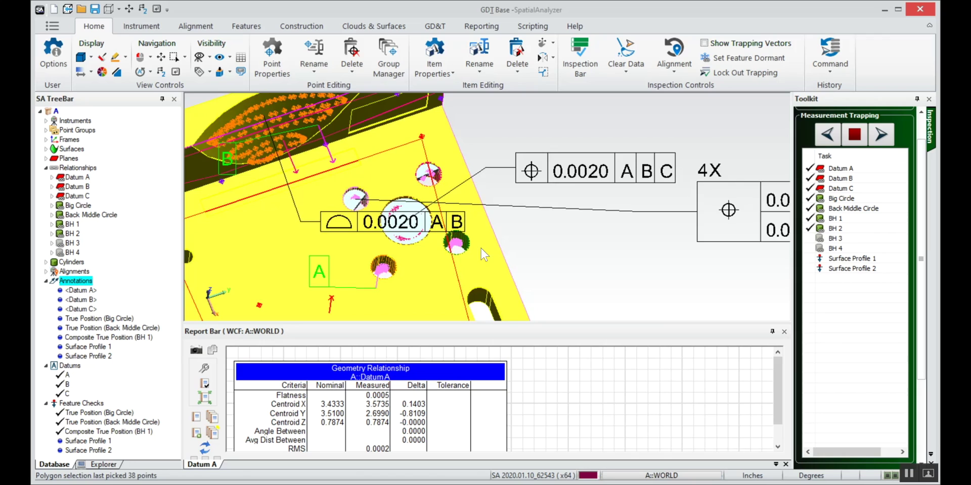
right_click(837, 239)
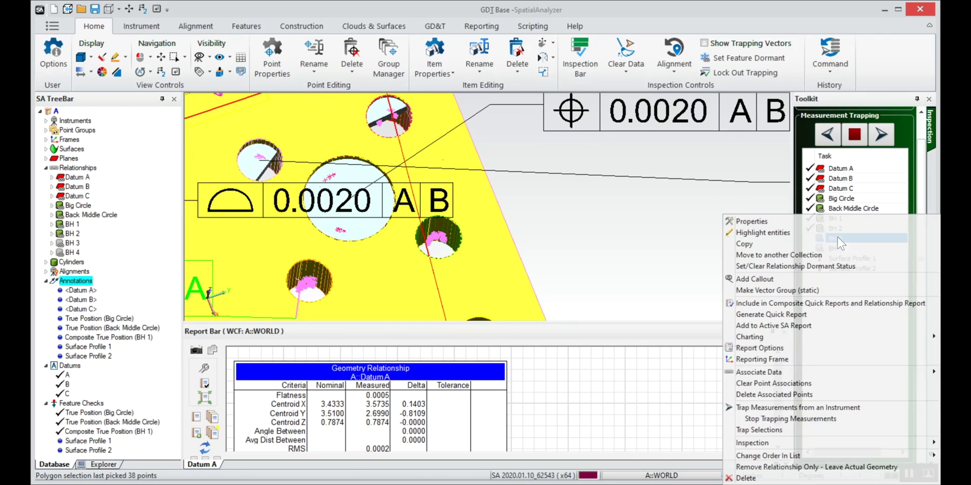
mouse_move(765, 377)
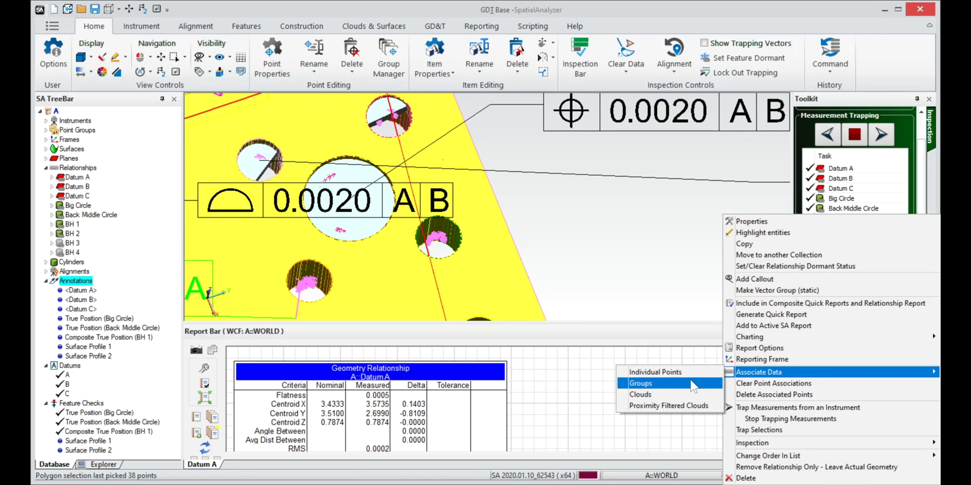
click(652, 372)
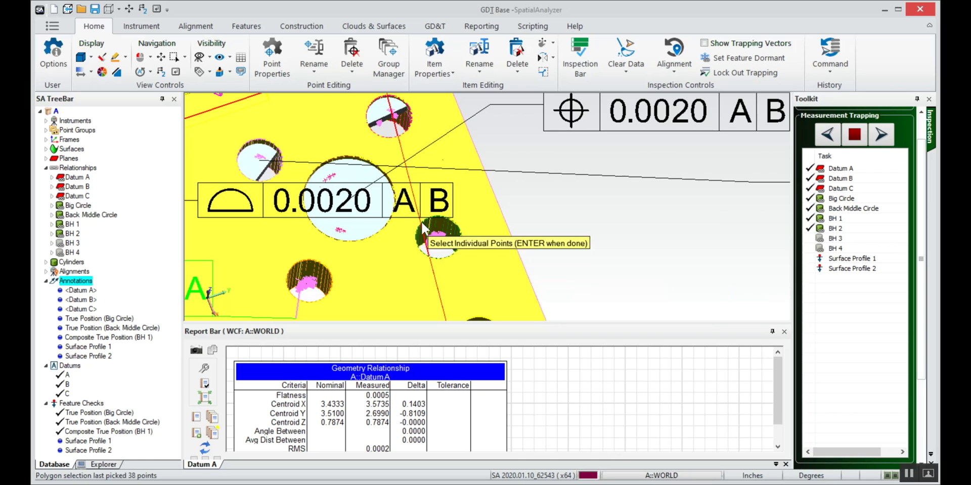
key(Return)
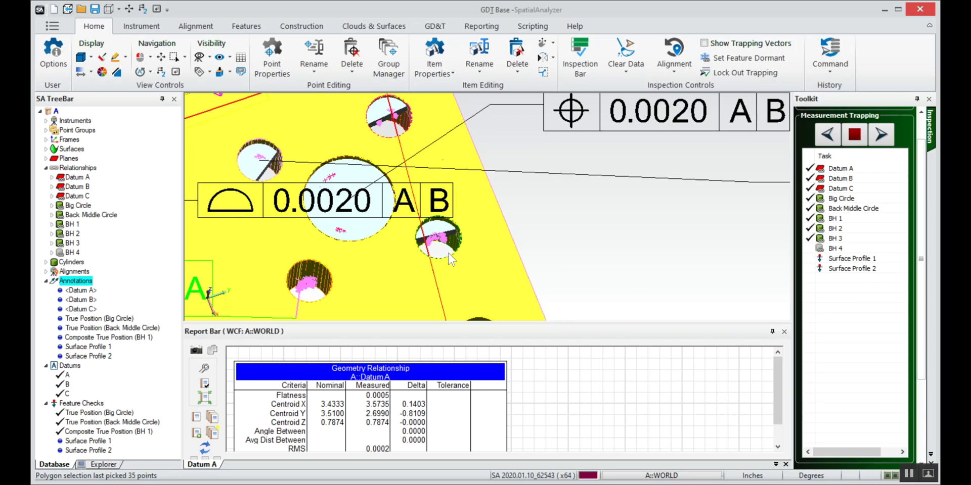
scroll(448, 253, down, 2)
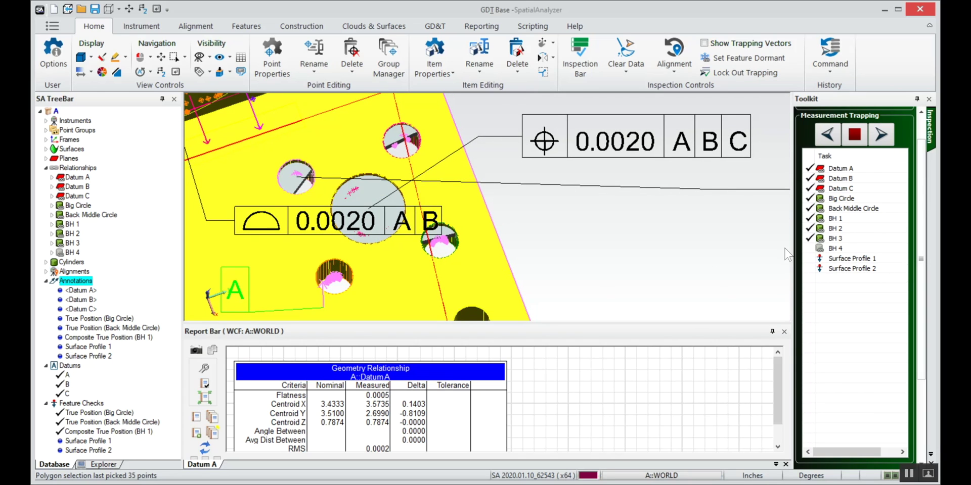
right_click(825, 249)
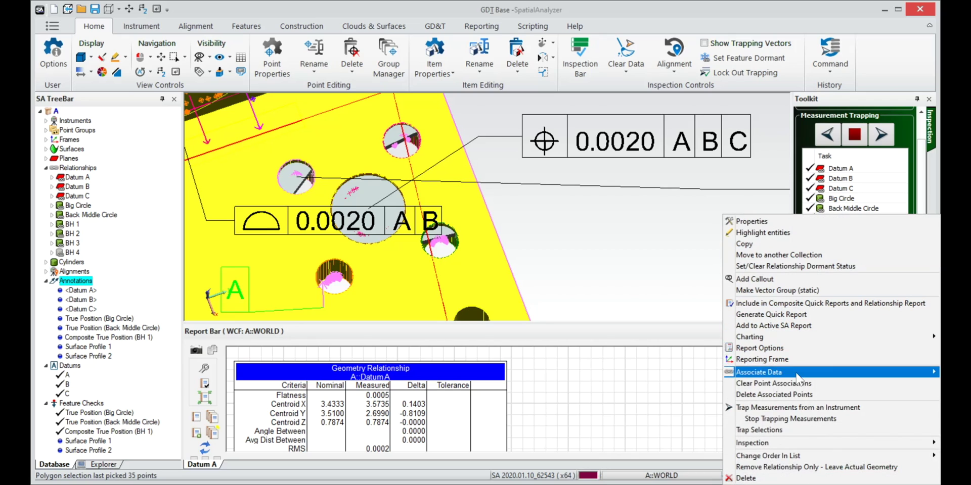
mouse_move(761, 374)
click(690, 375)
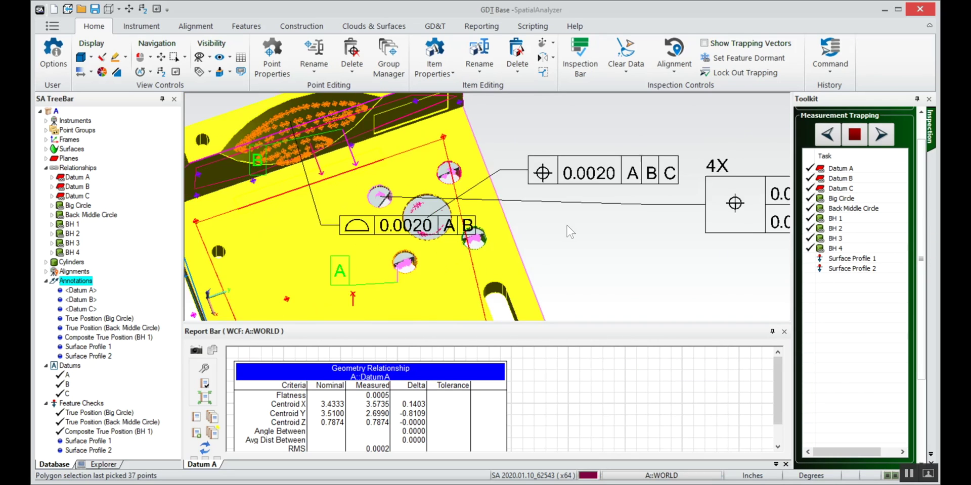
Step: Assign the Surface Profile Check1 points (153) to Surface Profile 1
right_click(833, 261)
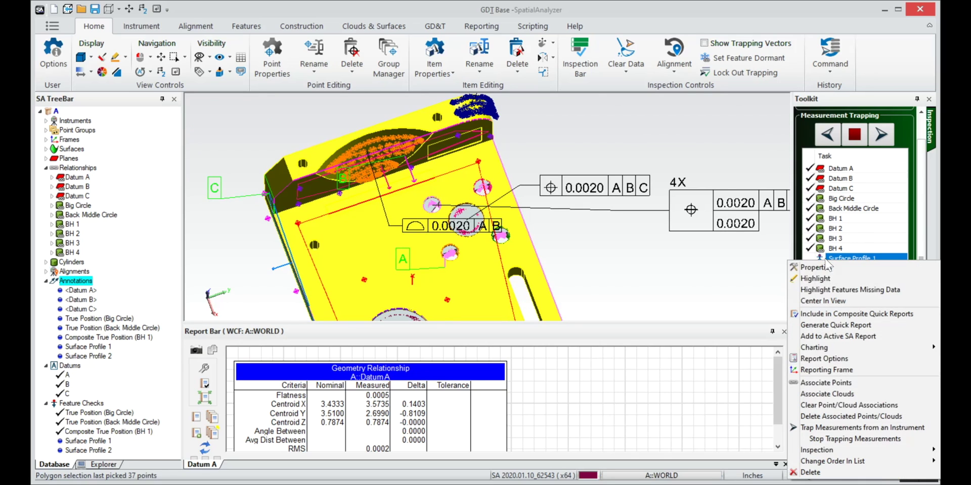
click(789, 383)
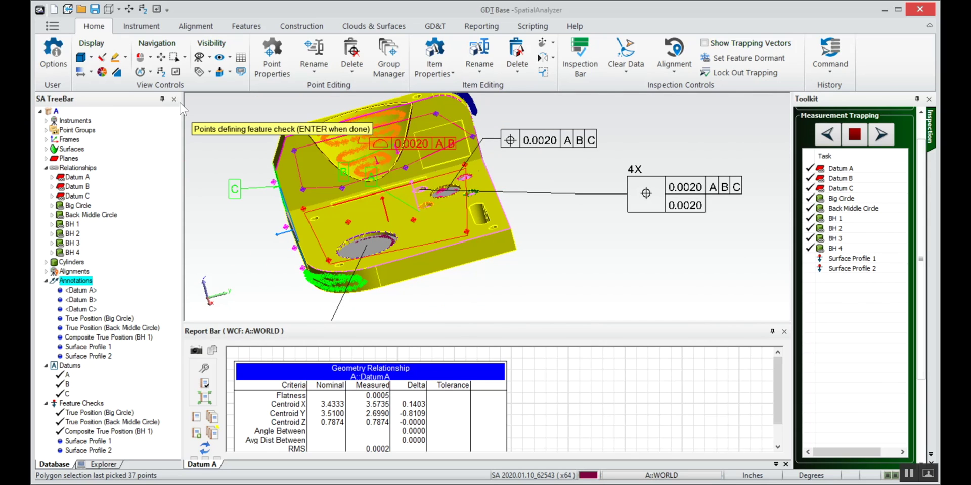
click(160, 72)
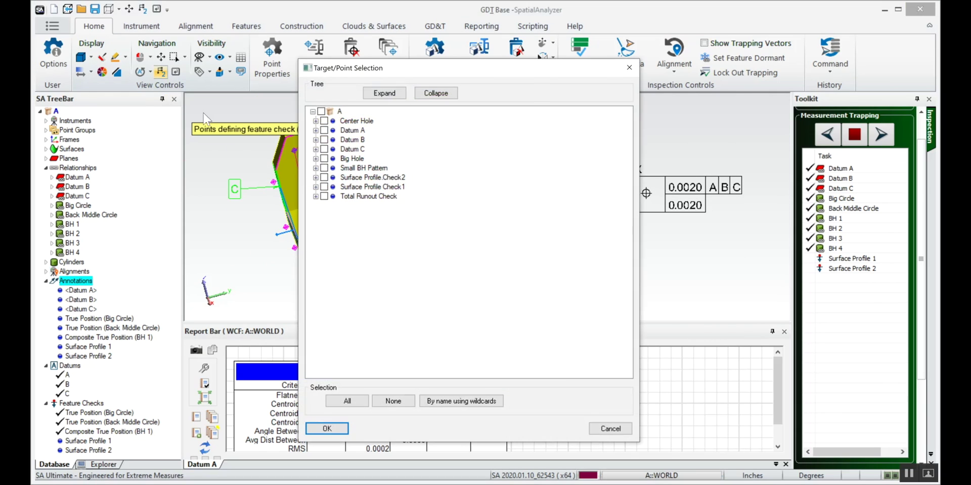
click(326, 188)
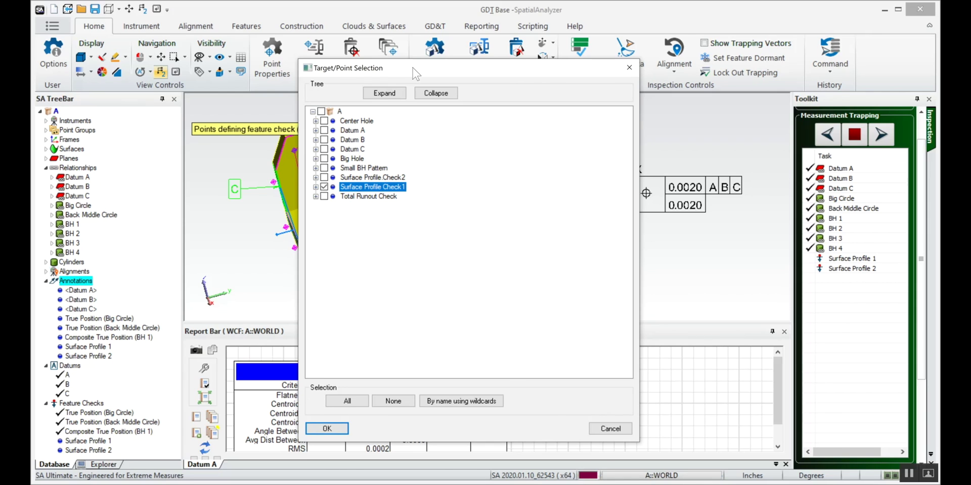
drag(415, 73, 614, 101)
click(525, 456)
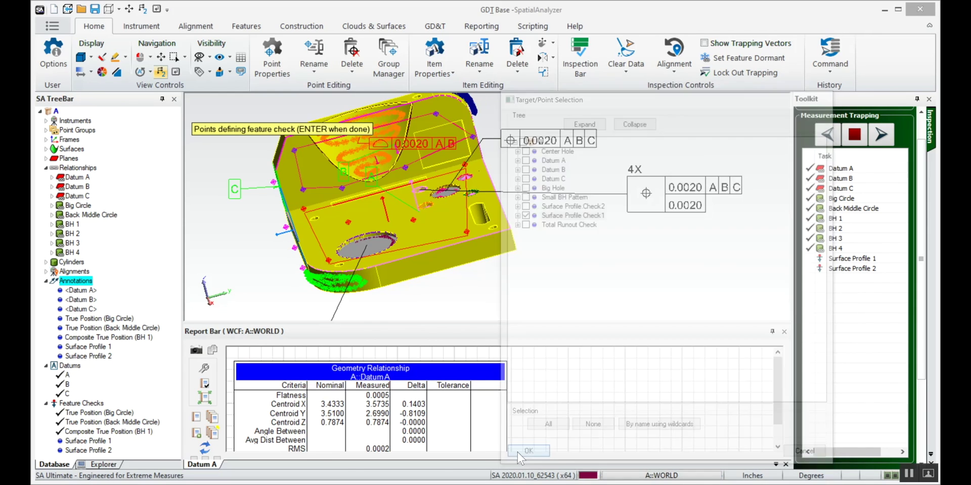
key(Return)
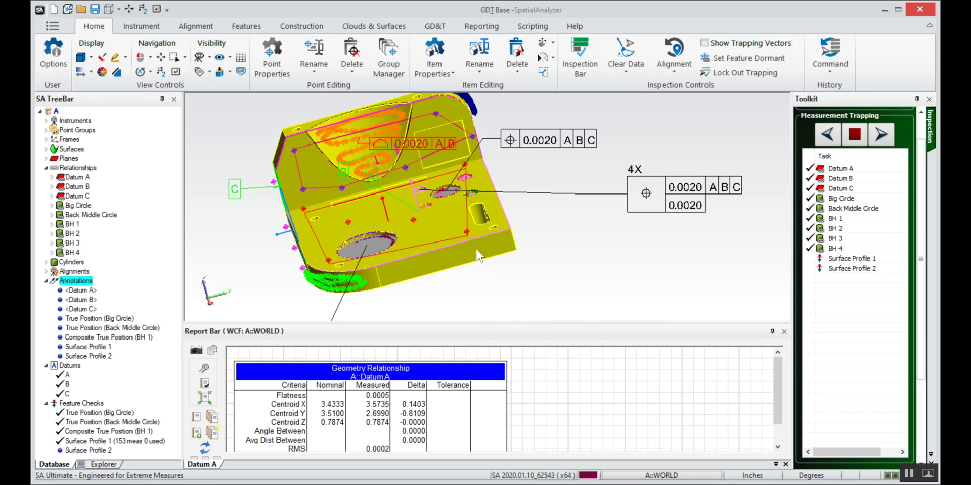
Step: Assign 123 outlined cloud points to Surface Profile 2 and collapse the Annotations list
click(855, 269)
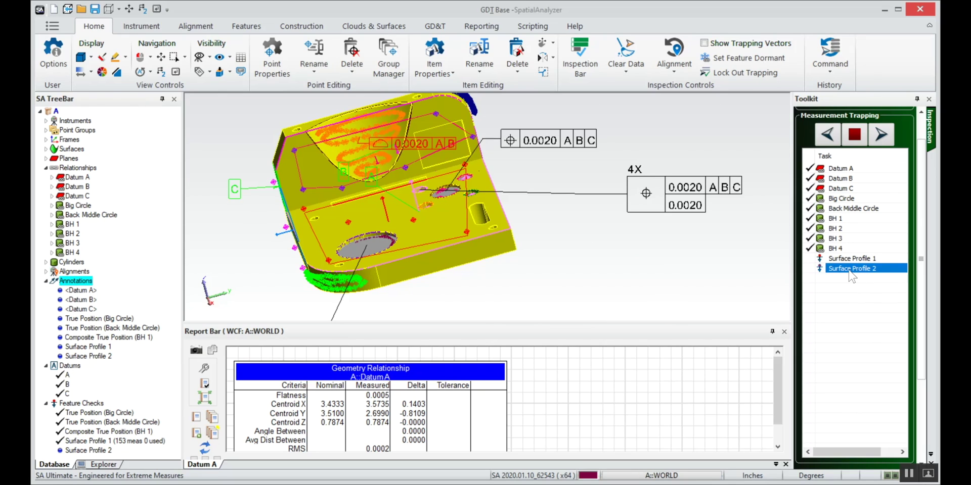
right_click(849, 272)
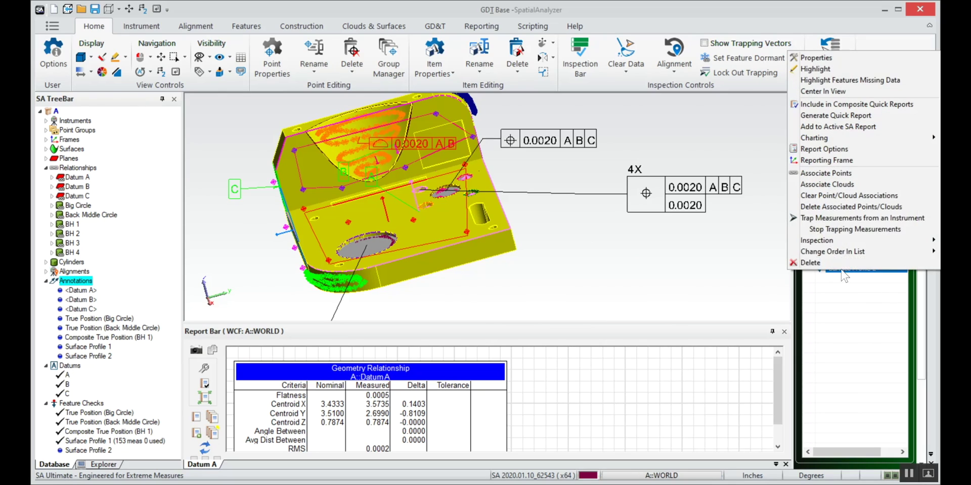
click(827, 184)
right_drag(494, 143, 439, 178)
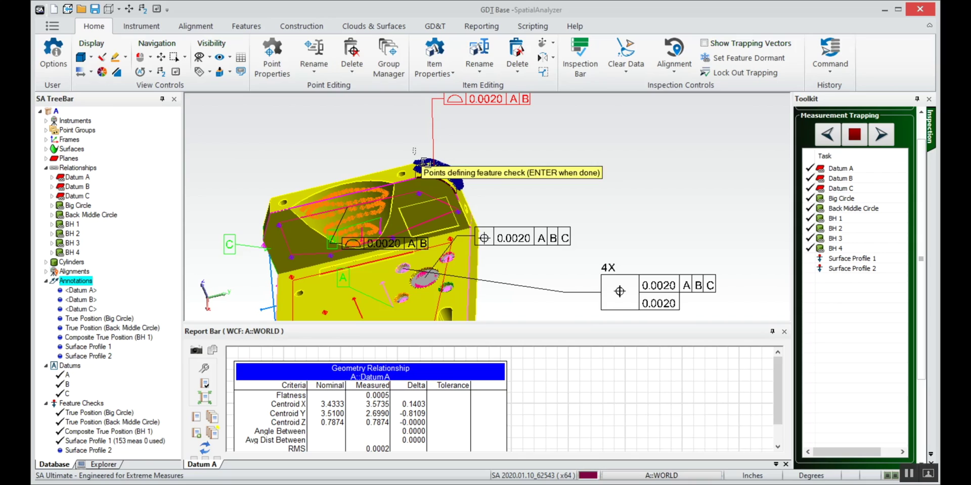
mouse_move(424, 162)
mouse_down()
mouse_move(471, 157)
mouse_move(491, 195)
mouse_up()
key(Return)
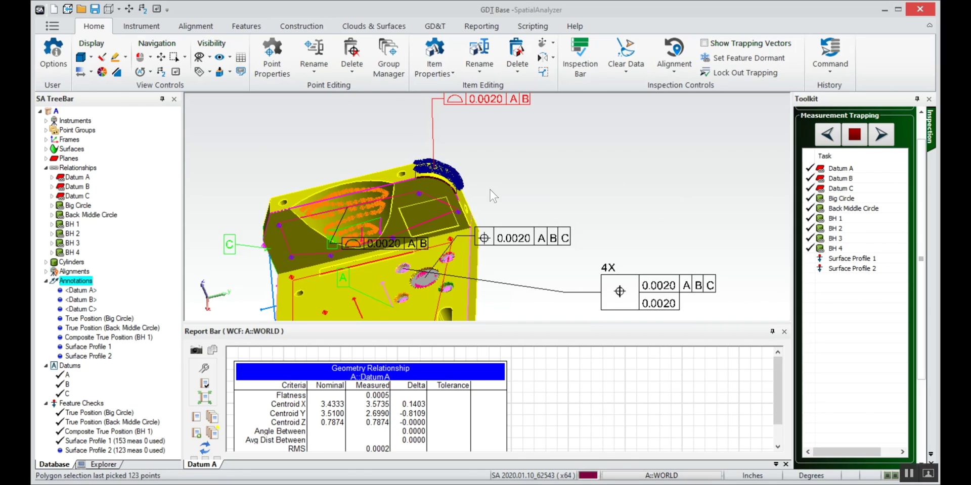
scroll(350, 233, down, 2)
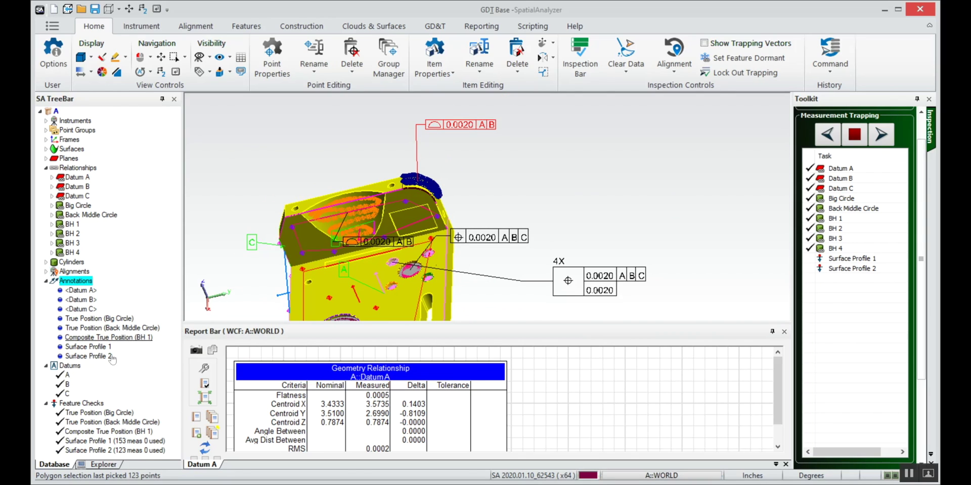
right_drag(245, 268, 252, 298)
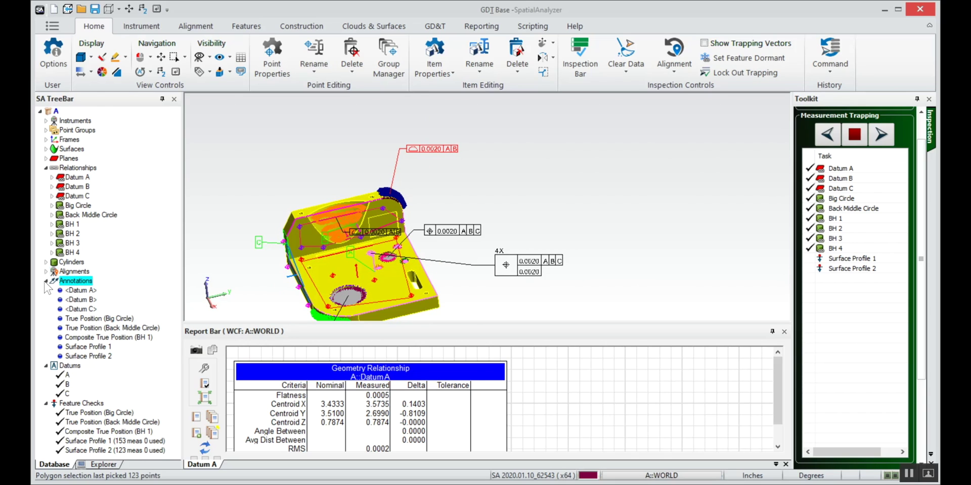
double_click(75, 282)
Step: Evaluate all feature checks so pass/fail callouts appear on the part
right_click(74, 330)
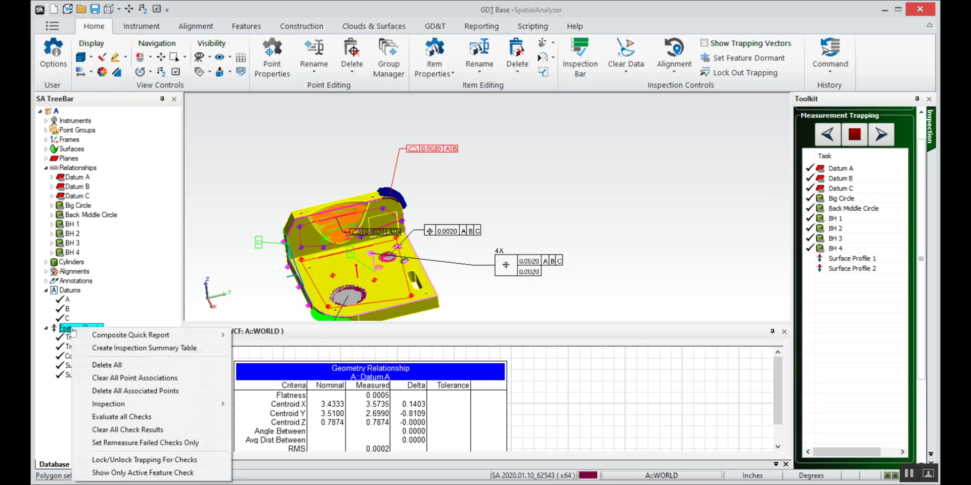
click(132, 417)
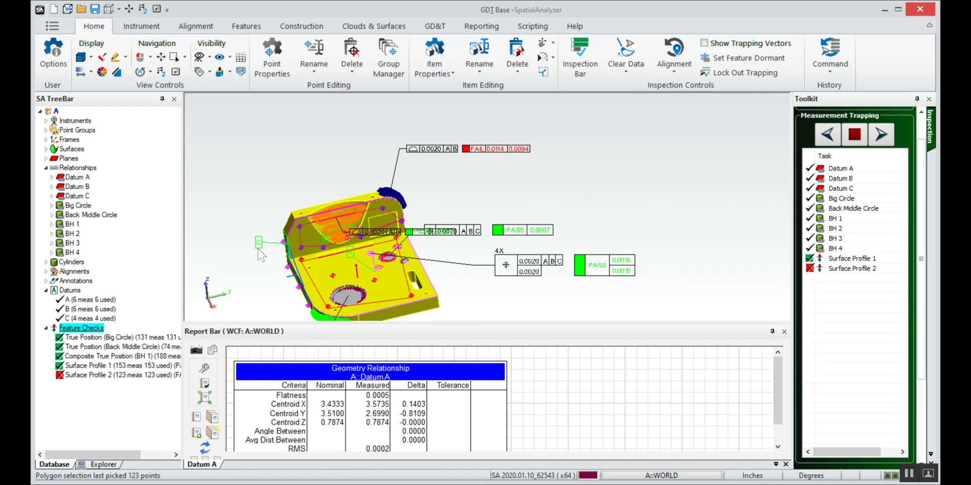
scroll(271, 249, down, 1)
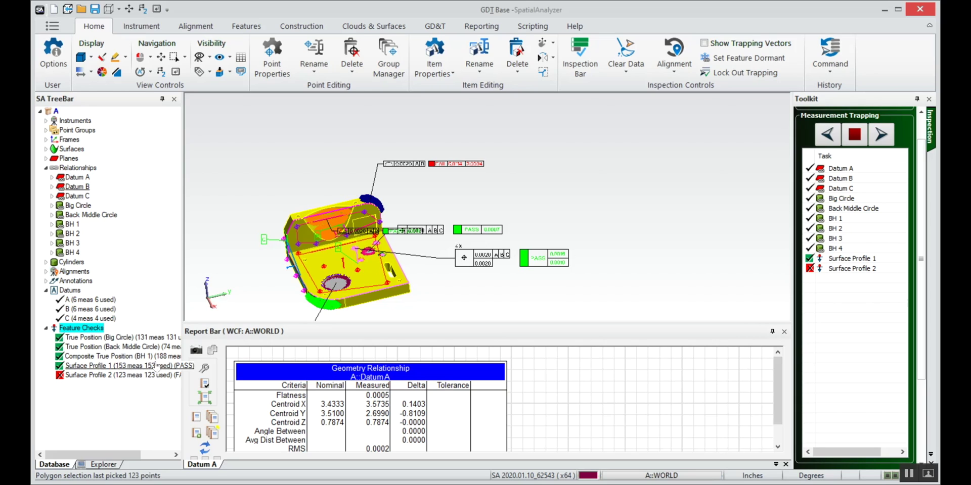
mouse_move(420, 222)
right_down()
mouse_move(438, 208)
mouse_move(425, 213)
right_up()
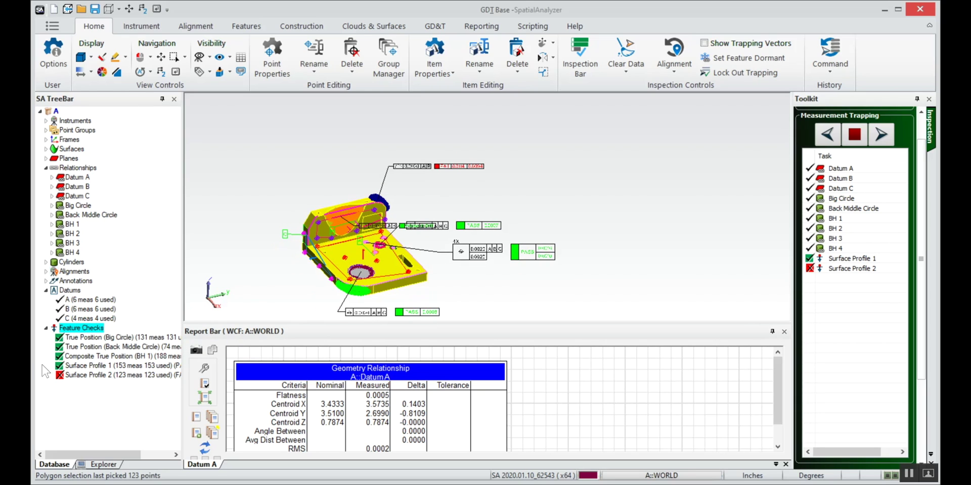
Step: Create an inspection summary table including Feature Checks with all five checks
right_click(74, 333)
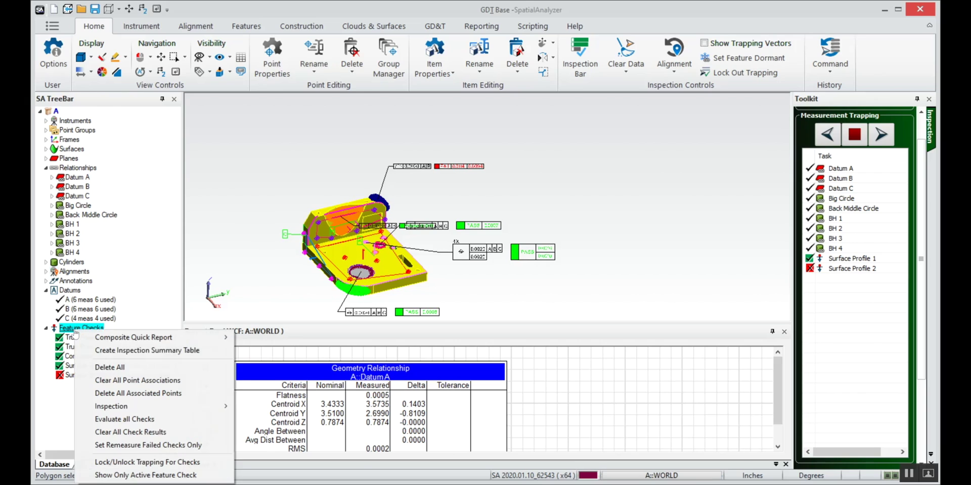
click(146, 350)
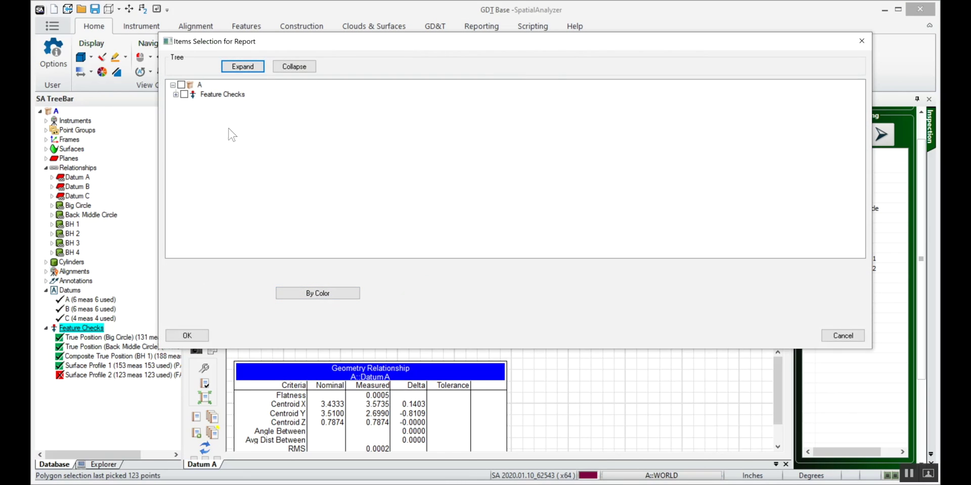
click(184, 94)
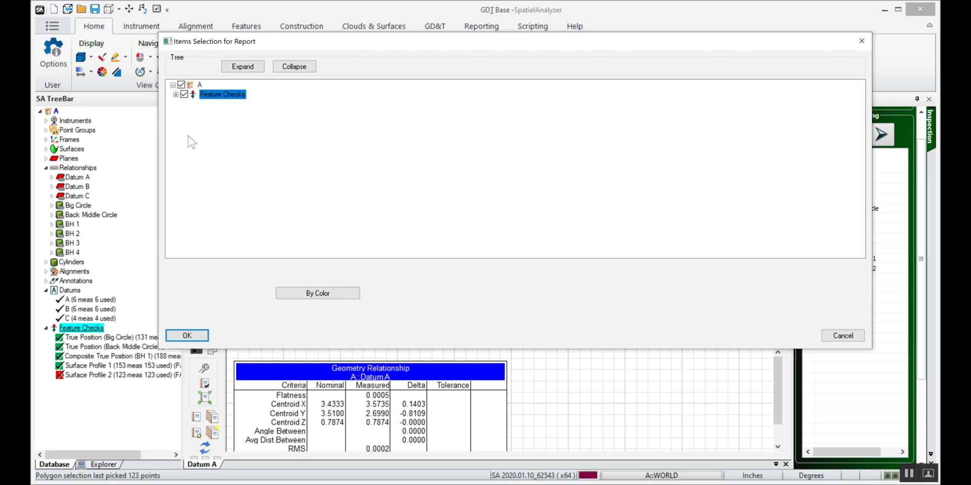
click(176, 94)
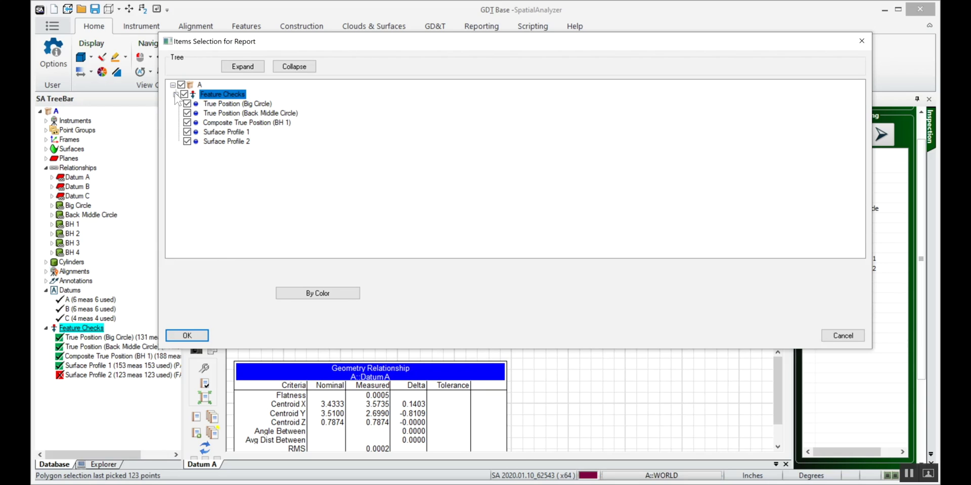
click(186, 336)
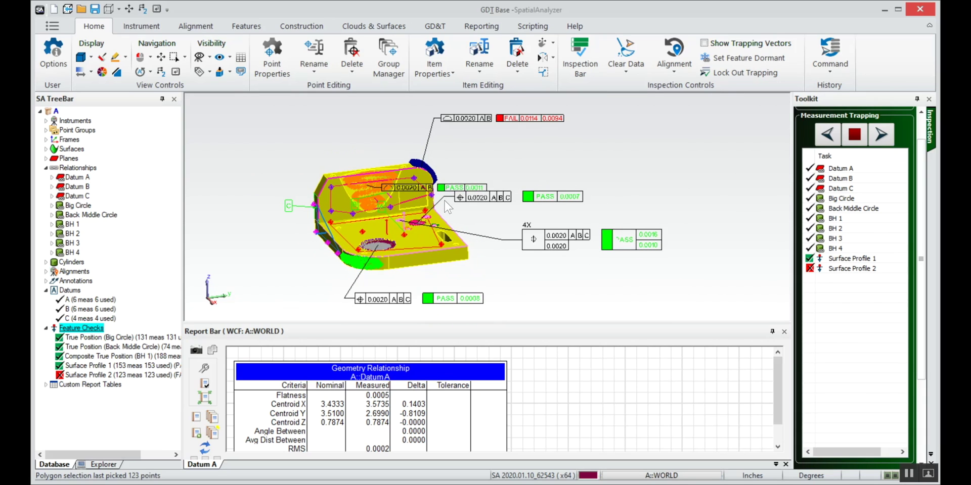
Step: Capture the current view of the evaluated part as a picture
click(478, 26)
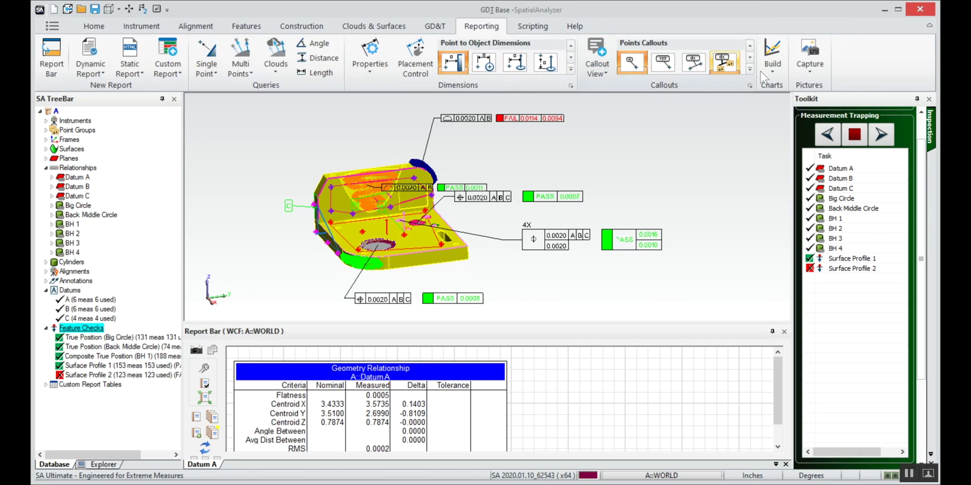
click(812, 71)
click(819, 87)
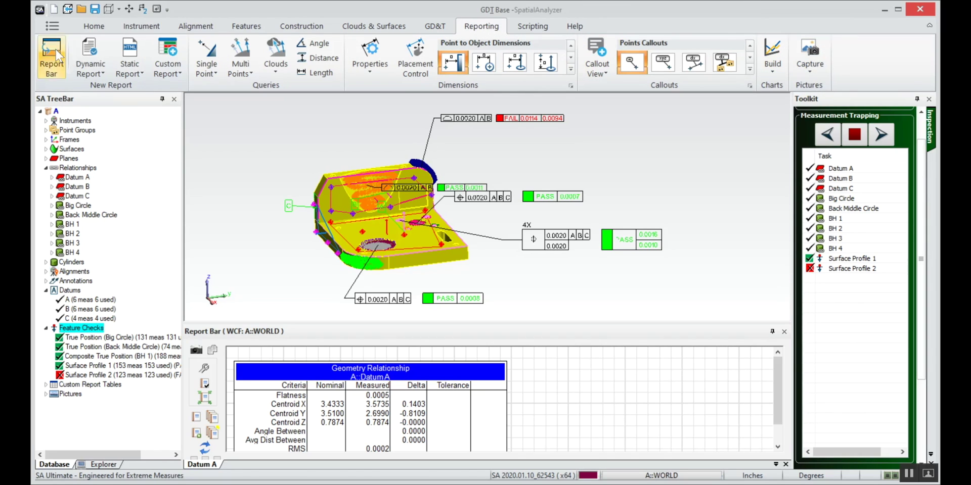
Step: Create SAReport 1 holding the GDT Feature Check Summary table and the captured picture
click(89, 53)
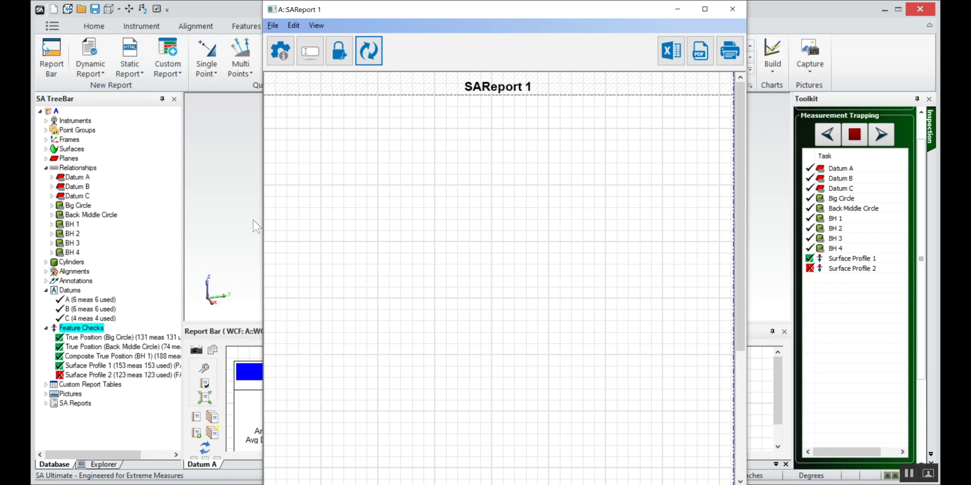
click(46, 385)
drag(103, 393, 357, 404)
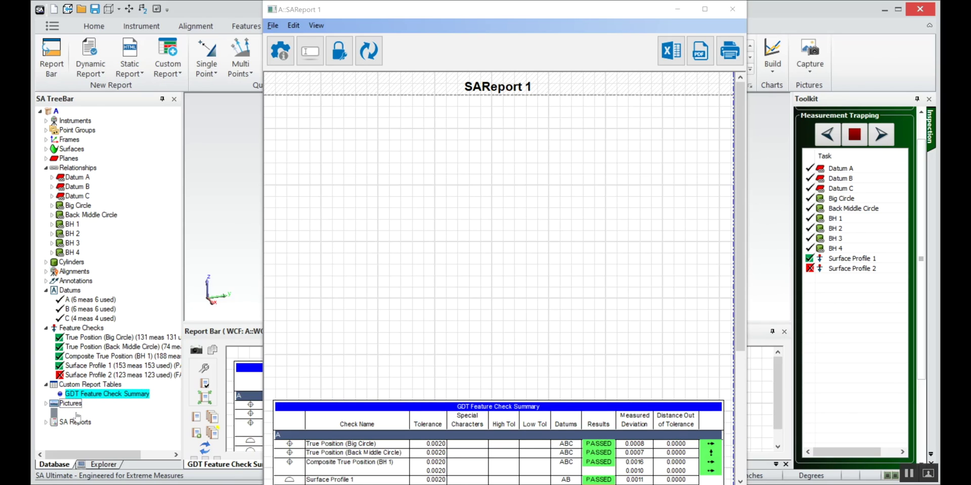
drag(83, 416, 404, 191)
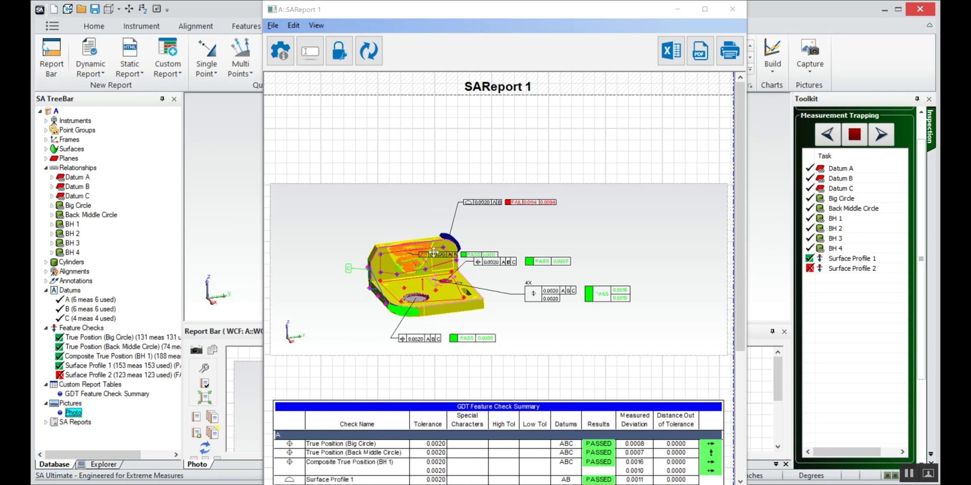
scroll(517, 328, down, 3)
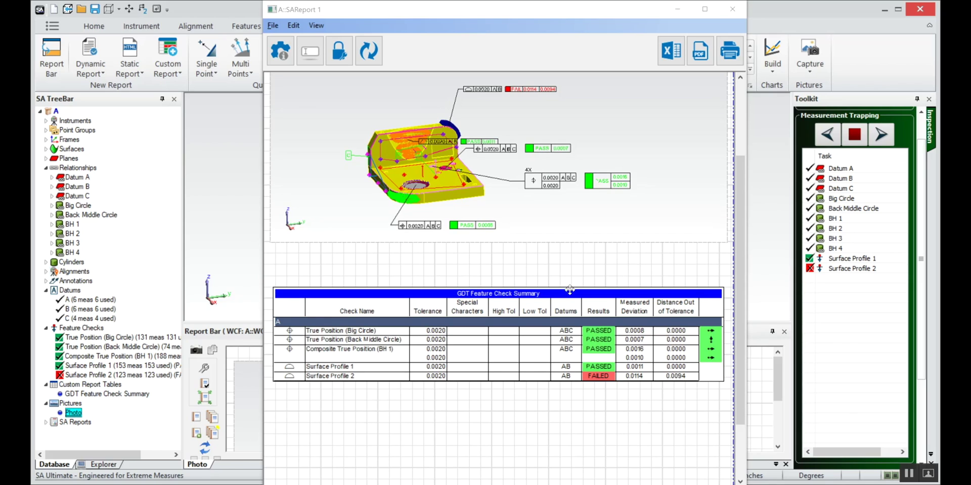
Step: Close the SAReport 1 window and scroll the Toolkit down to the Sweep tools
click(732, 9)
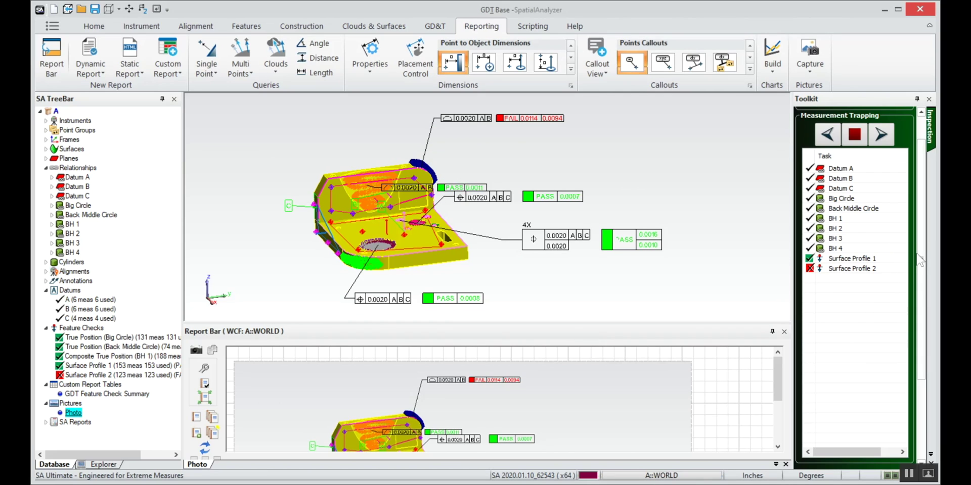
scroll(918, 259, down, 3)
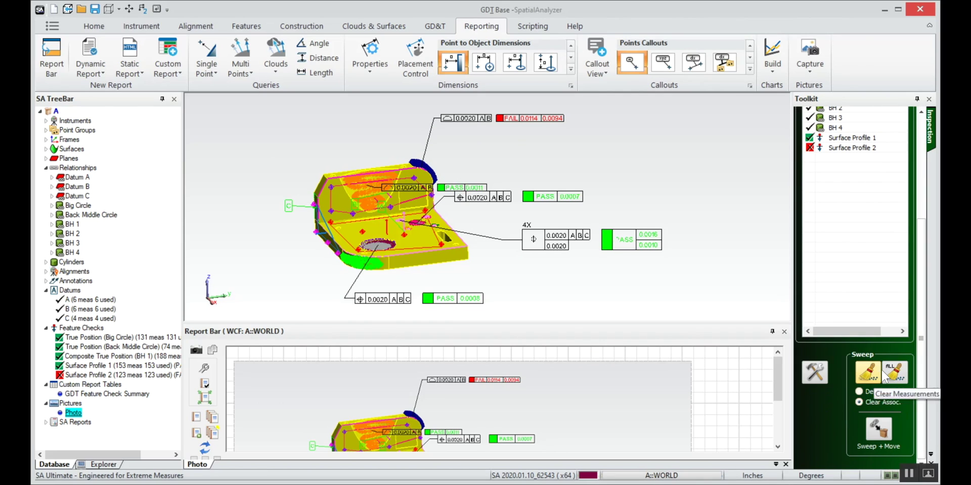